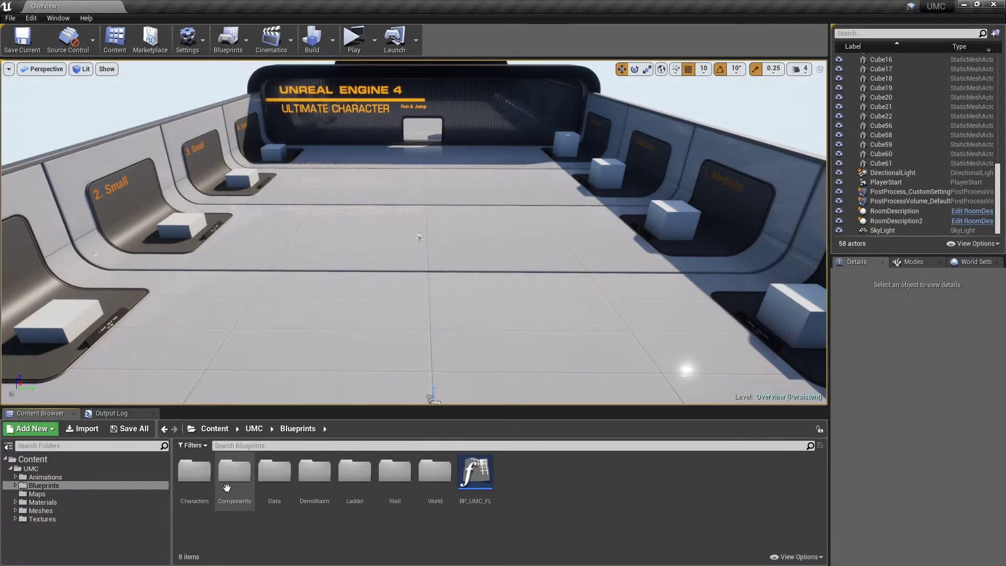
- Open the Characters folder under Content > UMC > Blueprints
double_click(195, 471)
- Reparent BP_Y-Bot to BP_PlayerCharacter and close its editor
double_click(275, 478)
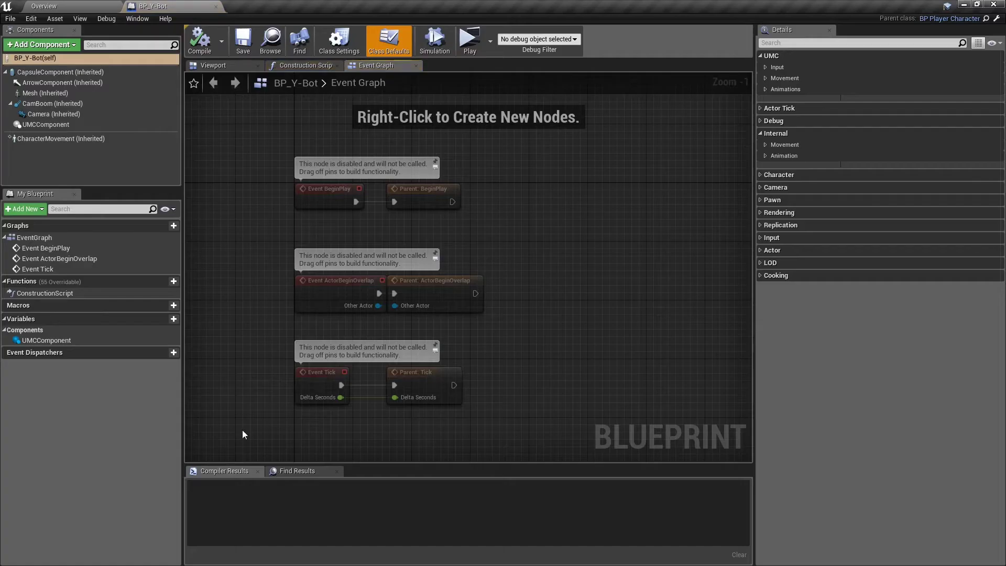
left_click(10, 19)
left_click(32, 147)
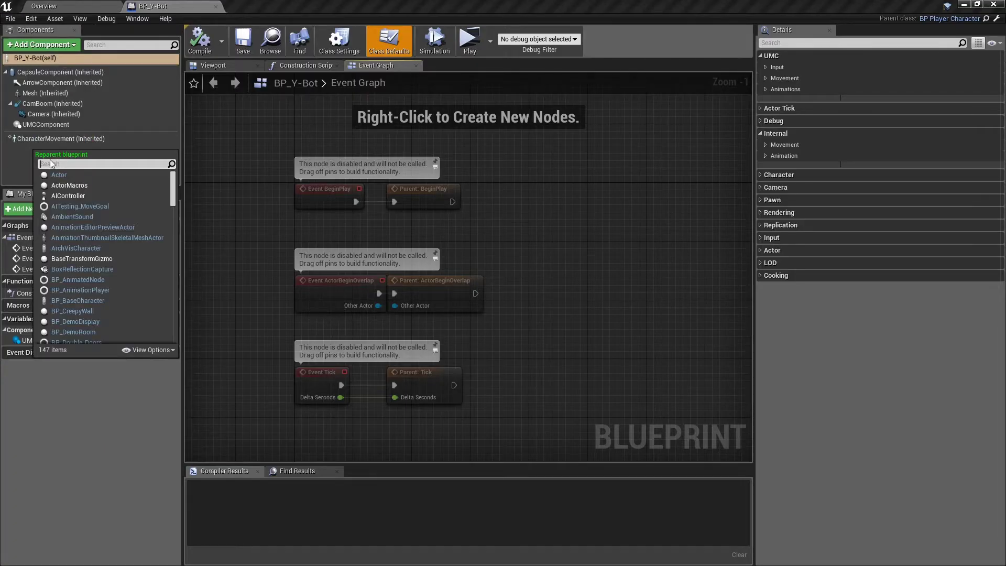
type("player")
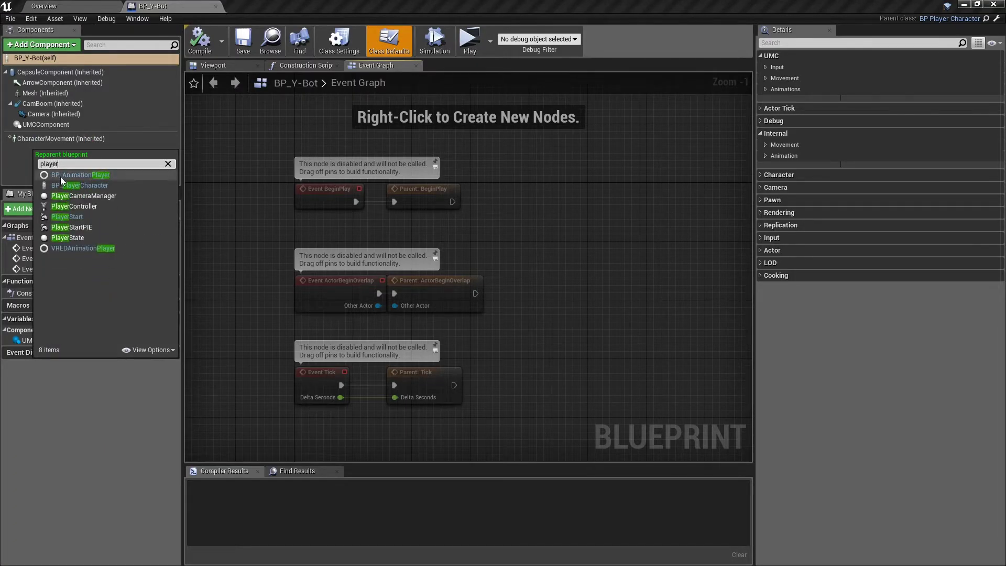
left_click(77, 184)
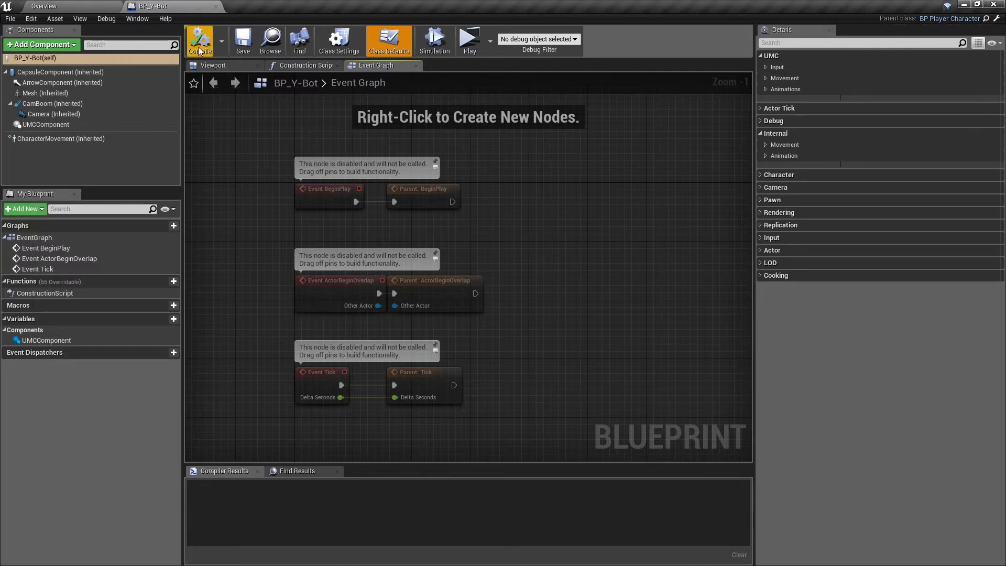
left_click(215, 6)
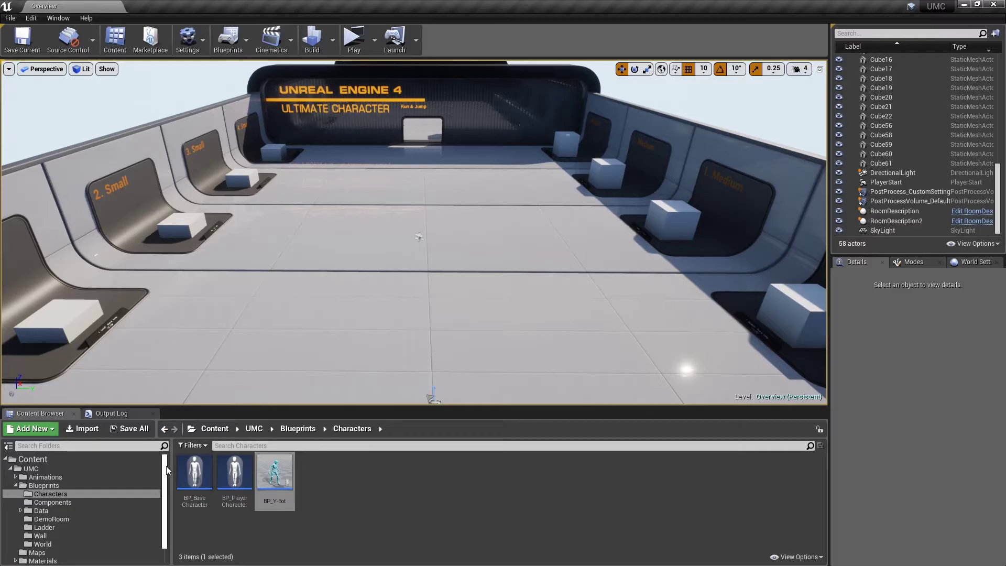
- Open BP_BaseCharacter and view its Reparent Blueprint class list
left_click(195, 487)
double_click(196, 487)
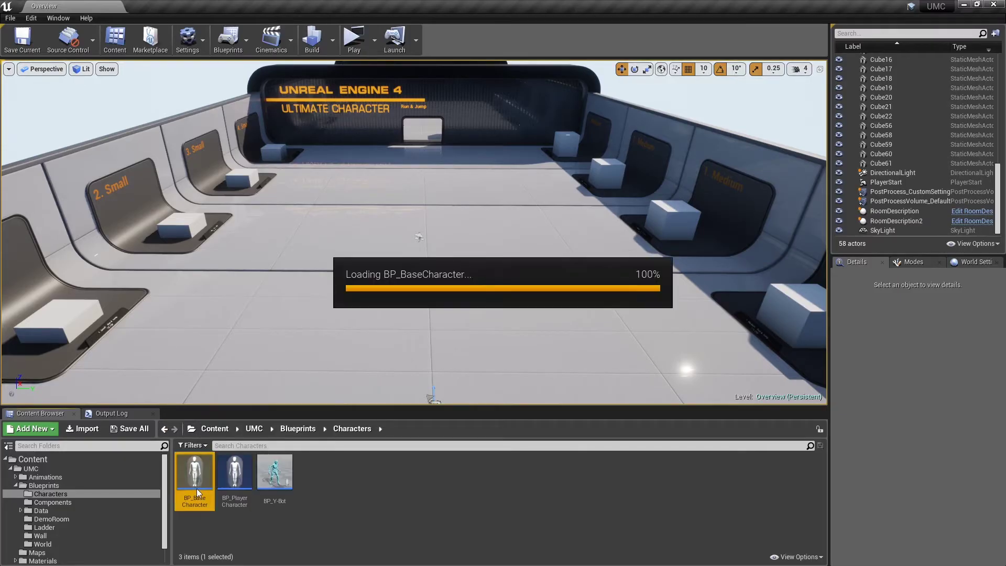
left_click(11, 18)
left_click(25, 148)
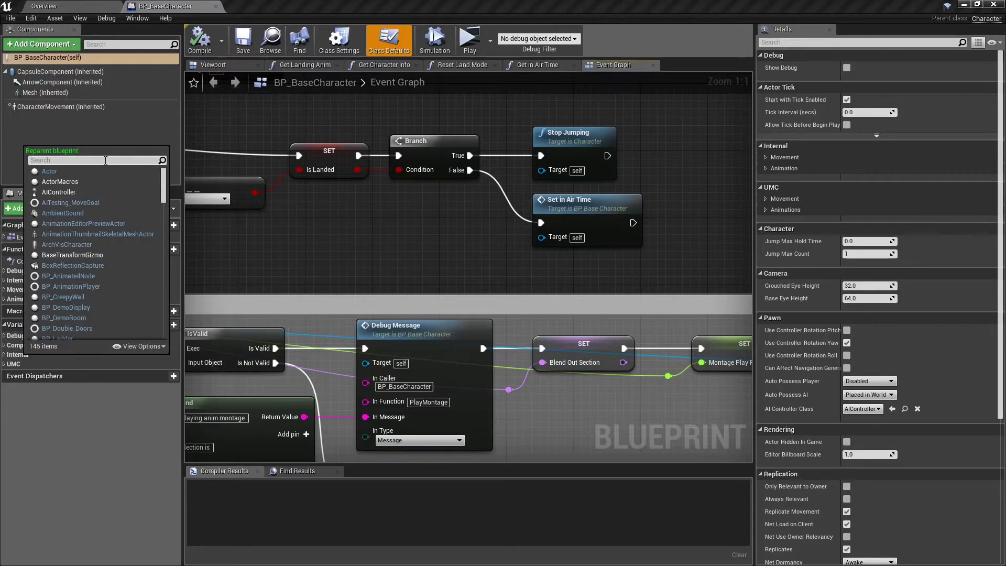
- Add a UMC component to BP_Y-Bot and compile the blueprint
left_click(215, 6)
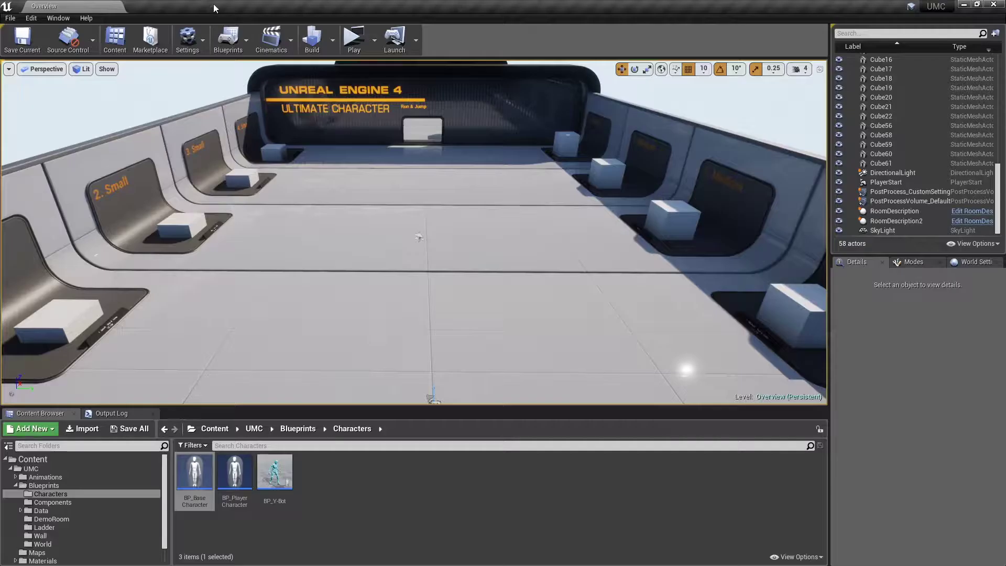
double_click(274, 475)
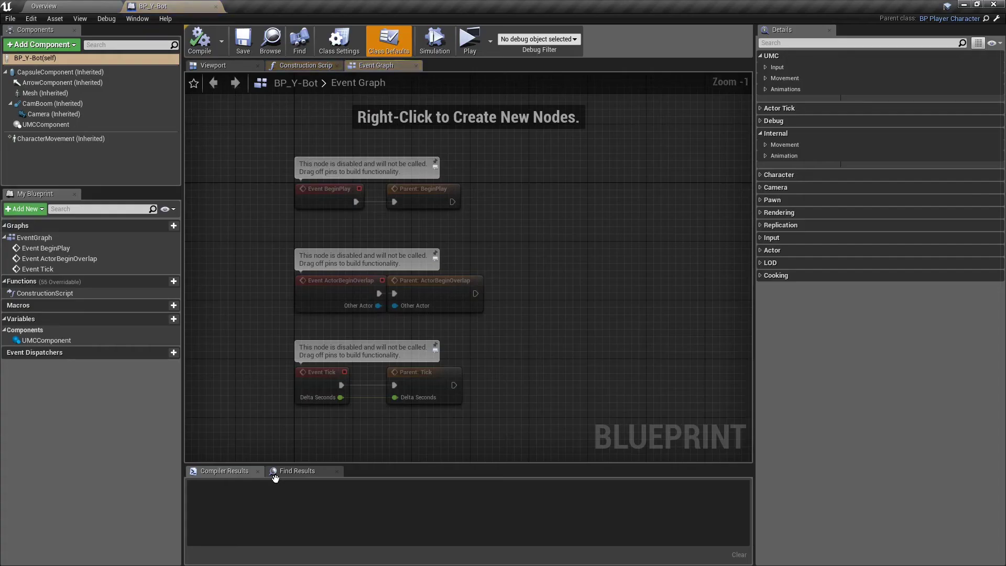
left_click(47, 49)
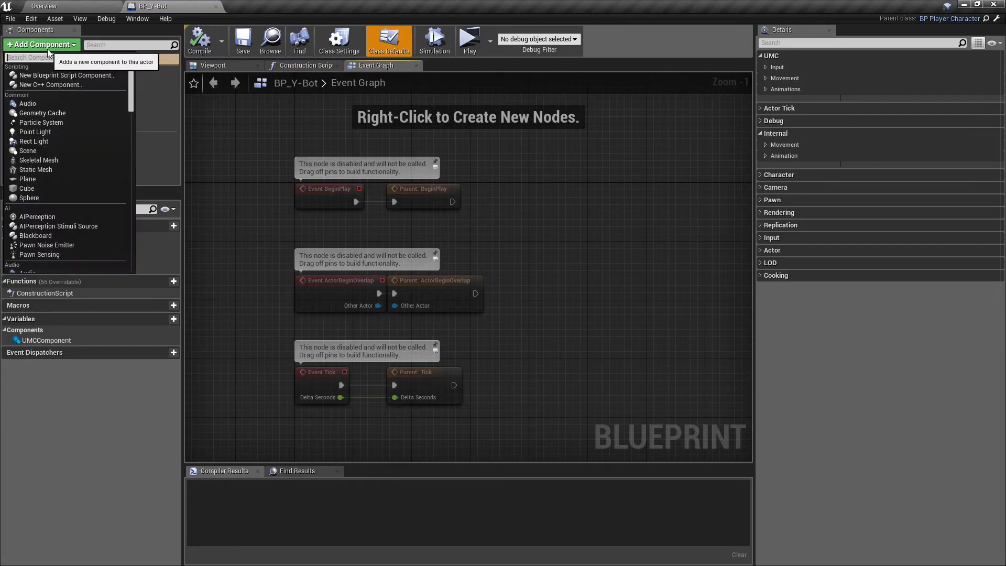
type("umc")
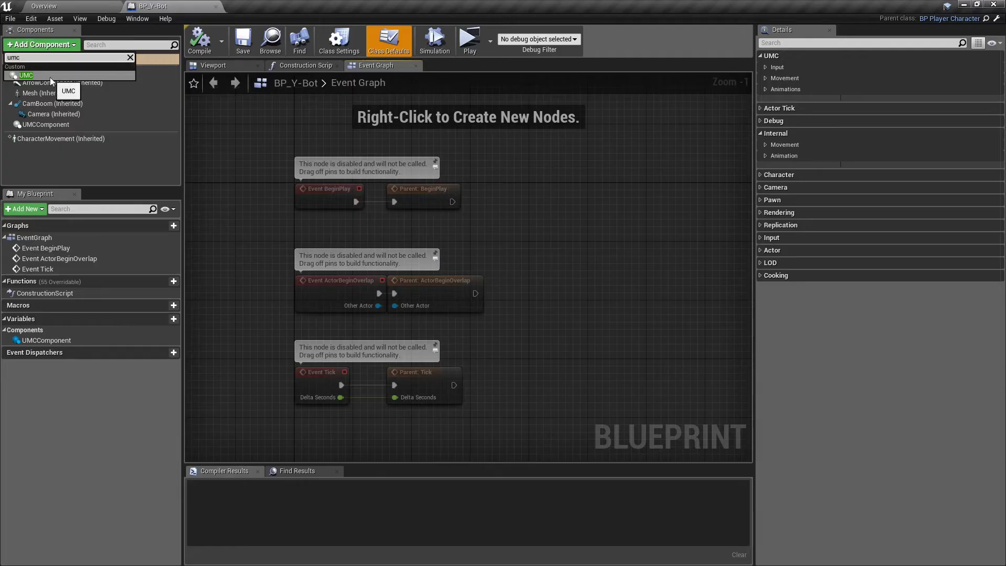
left_click(62, 124)
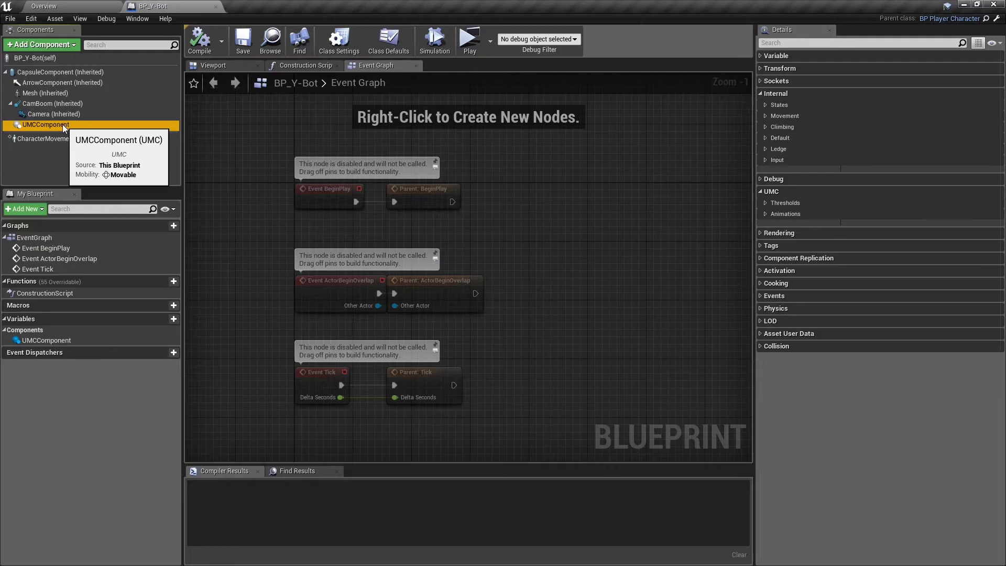
key("F7")
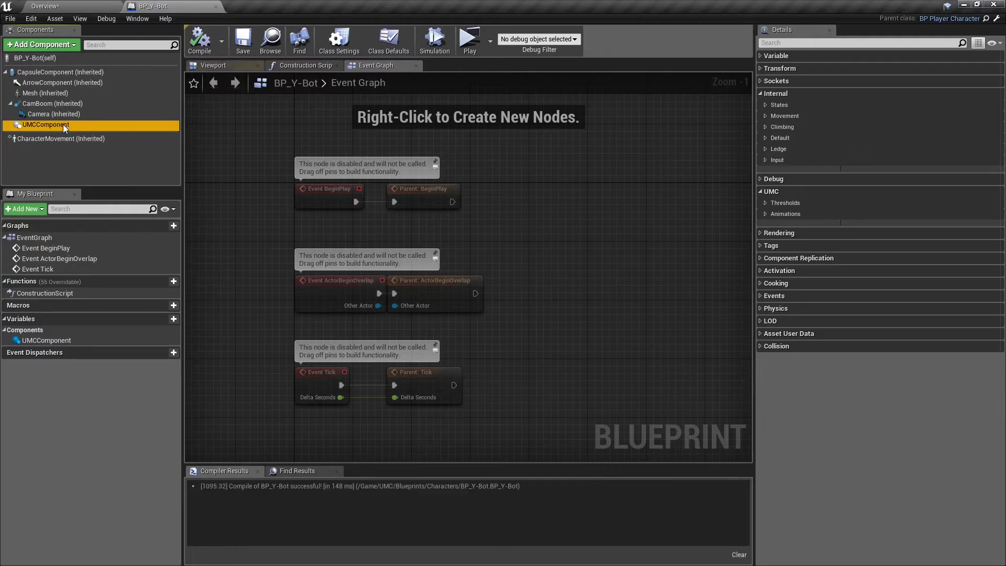
left_click(761, 191)
- Review the UMC thresholds (ladder step 60, trace distance 85) and test ladder climbing in play sessions
left_click(761, 191)
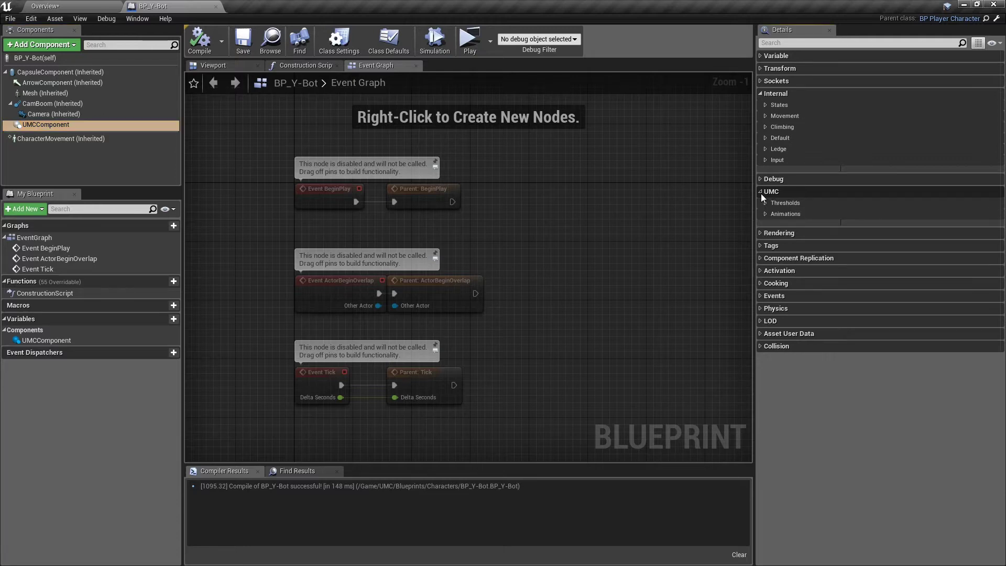
left_click(765, 203)
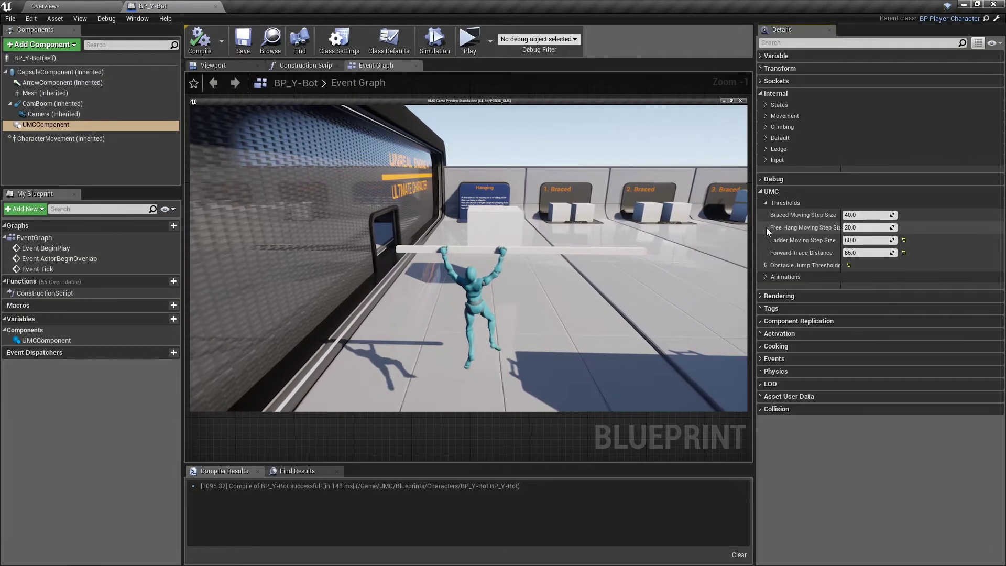
key("Escape")
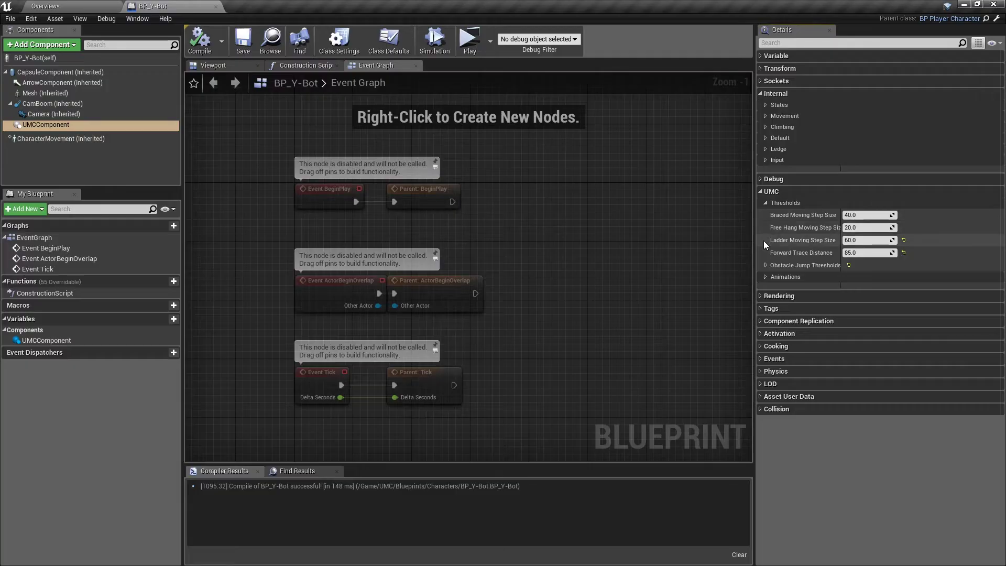
key("alt+p")
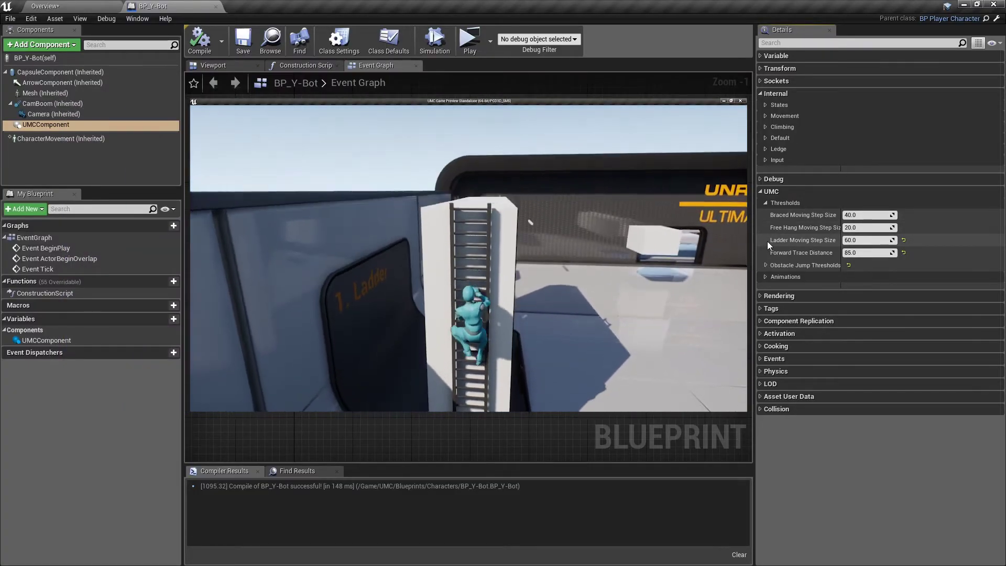
key("Escape")
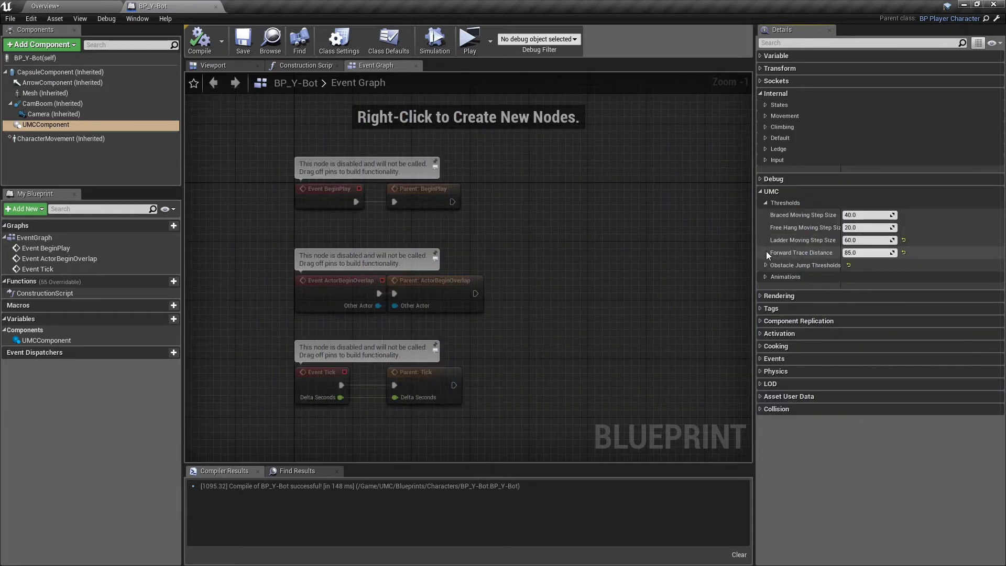
key("alt+p")
- Check the obstacle jump ranges (small 70–130, medium 168–235), then fold them and Thresholds away
left_click(766, 265)
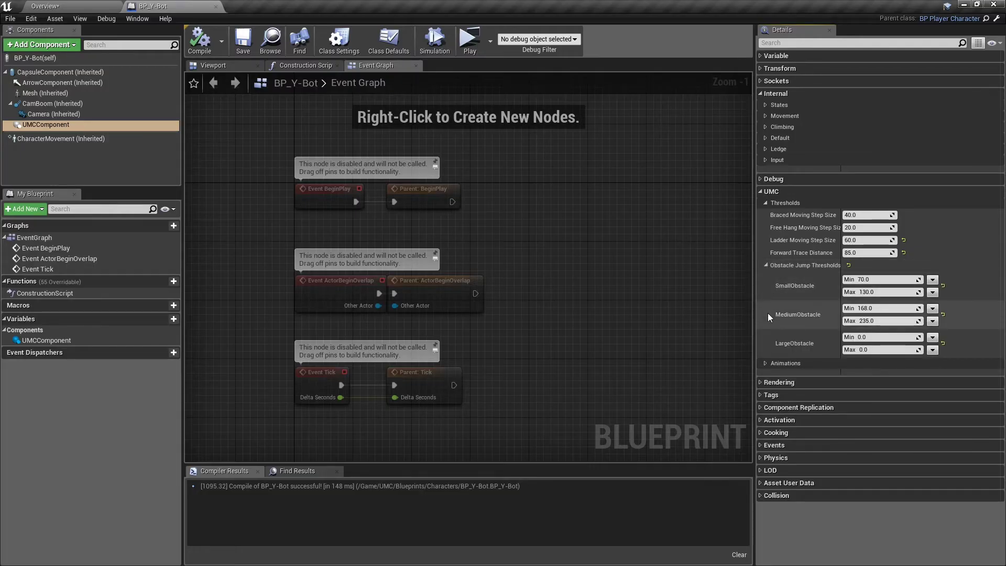
left_click(765, 265)
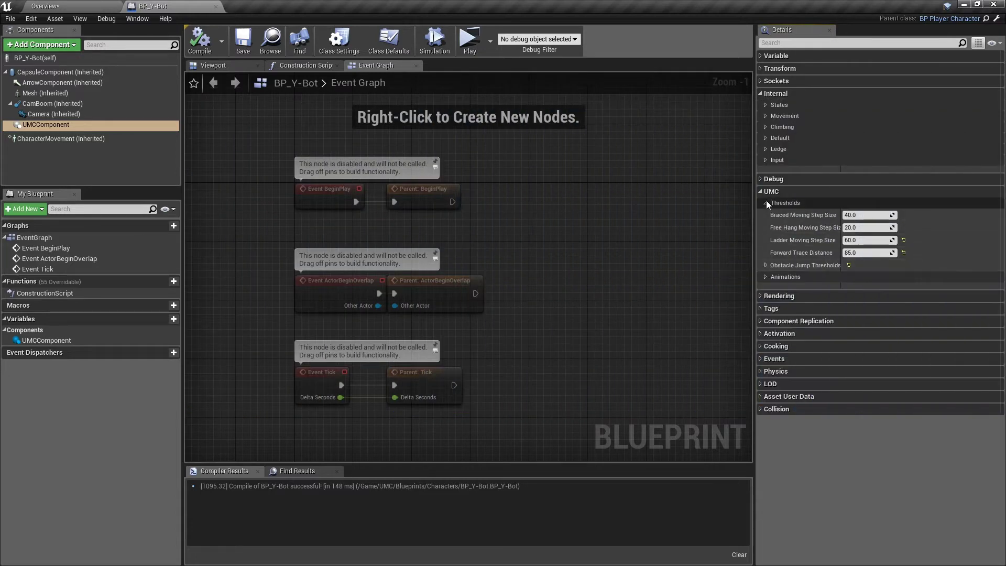
left_click(765, 202)
- Expand the UMC socket names and open SK_Y-Bot_Skeleton from the Mesh component
left_click(765, 214)
left_click(766, 225)
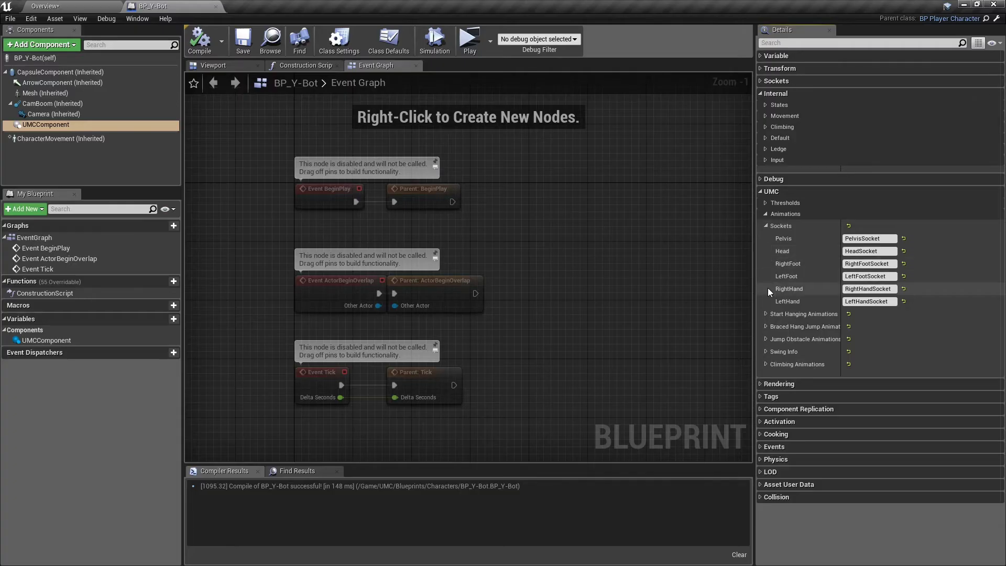
left_click(78, 99)
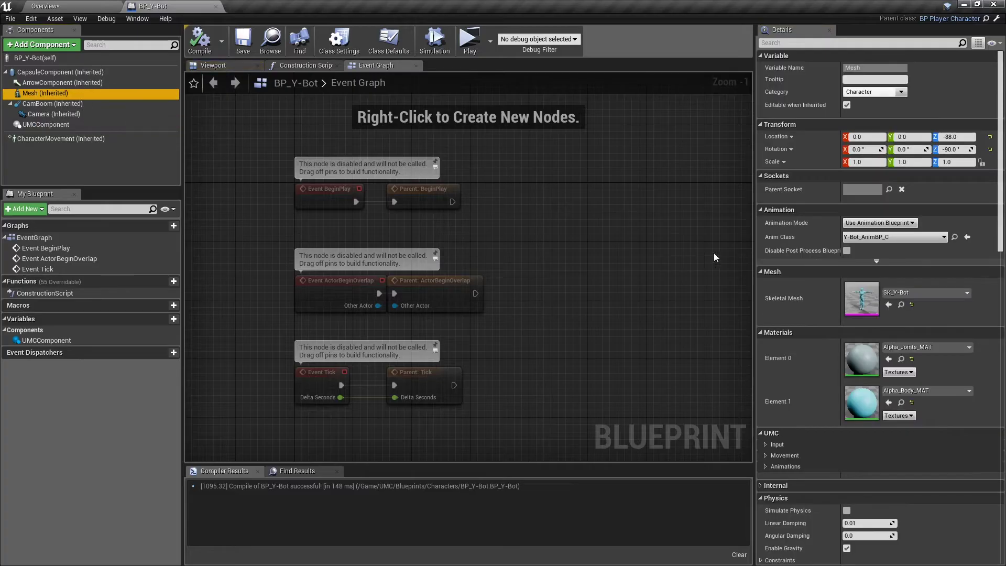
left_click(886, 242)
double_click(355, 472)
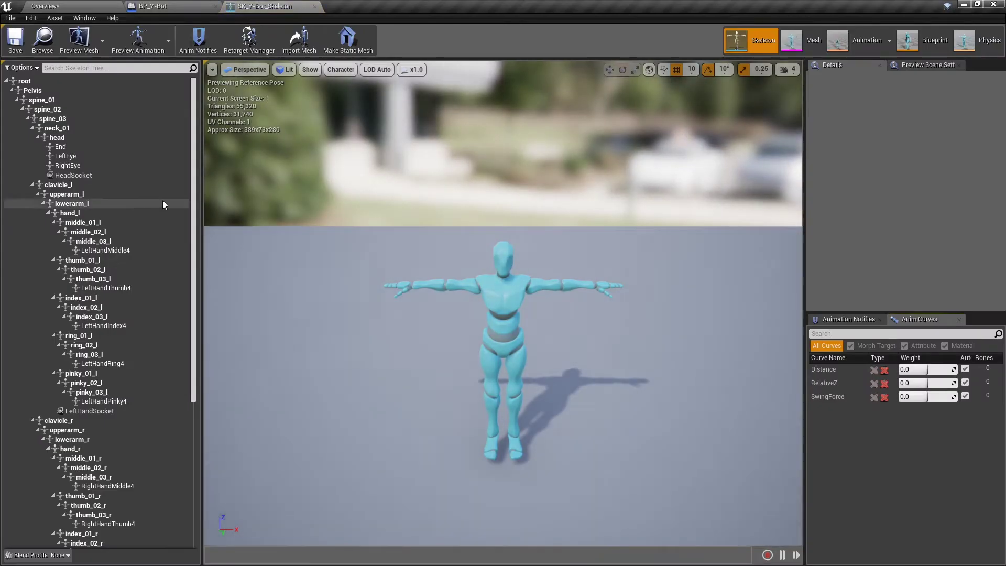
- Check the Head, hand, foot and Pelvis sockets, then return to UMCComponent
left_click(106, 175)
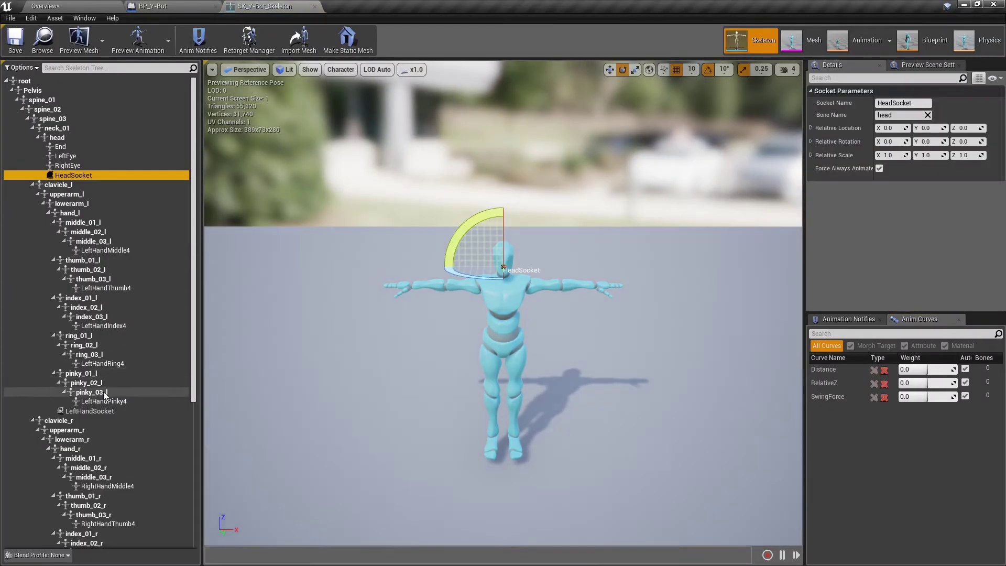
left_click(105, 411)
scroll(105, 411, "down", 2)
scroll(104, 409, "down", 5)
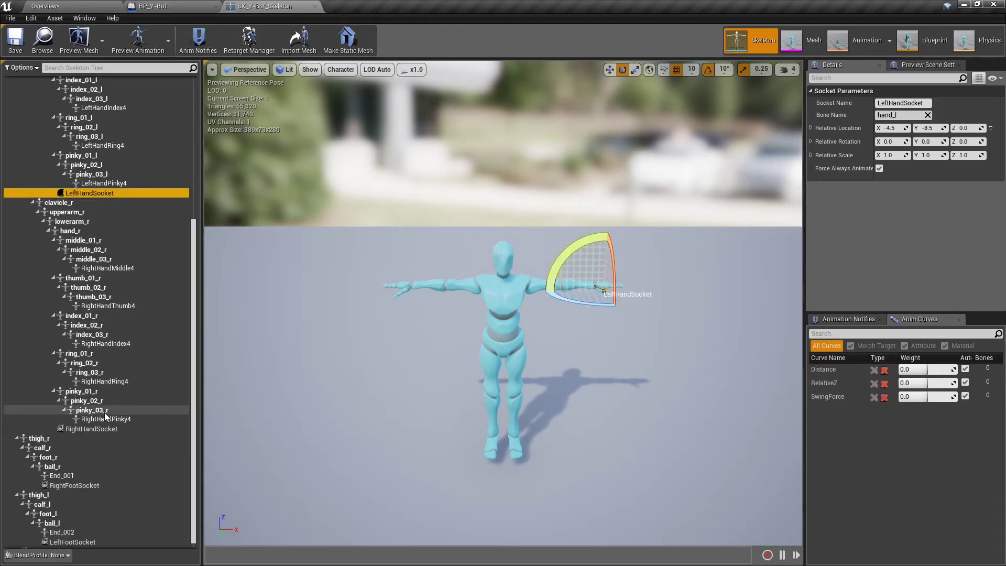
left_click(100, 422)
left_click(95, 477)
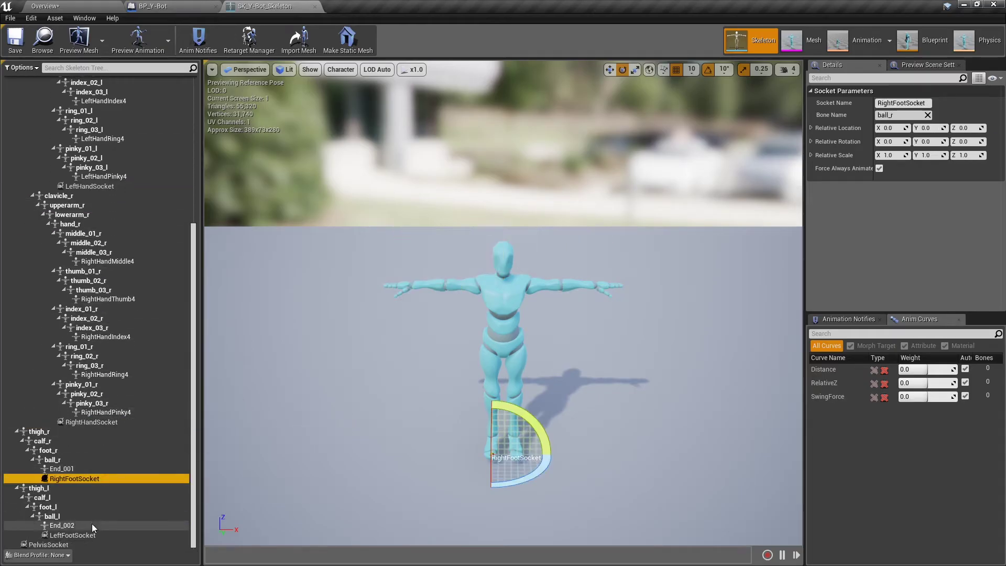
left_click(87, 533)
left_click(79, 544)
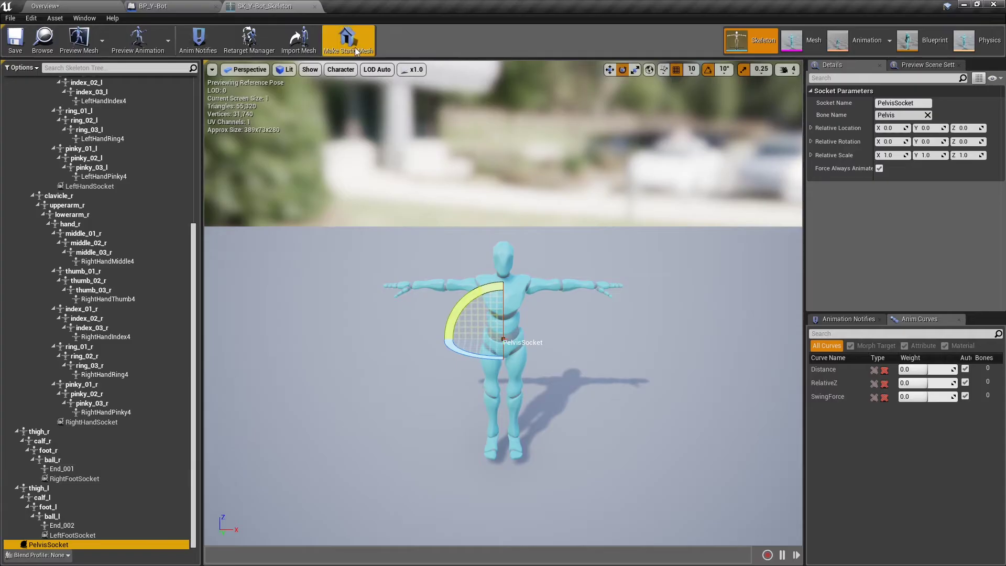
left_click(314, 7)
left_click(96, 123)
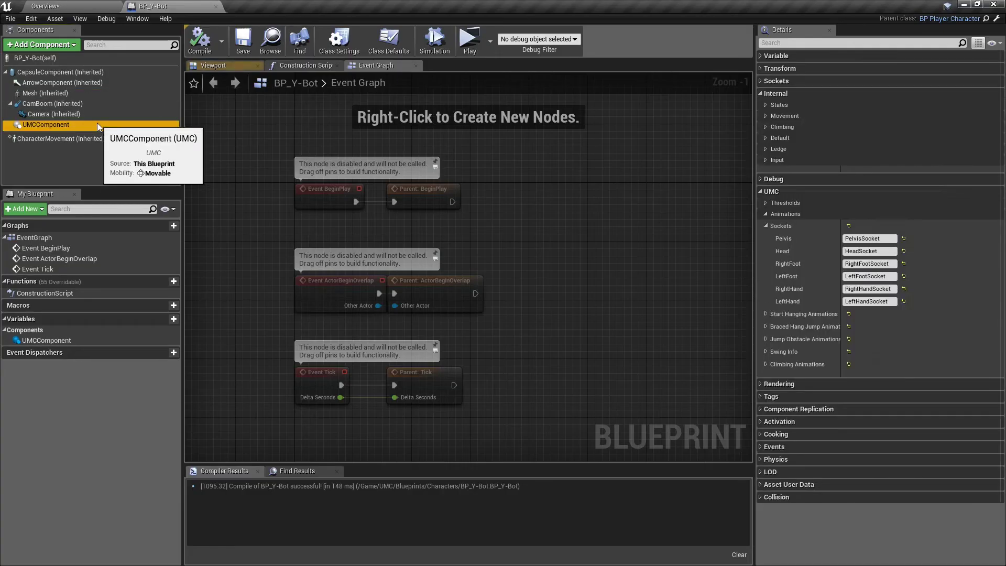
- Inspect the SmallObstacles jump montage and its section under Jump Obstacle Animations
left_click(767, 226)
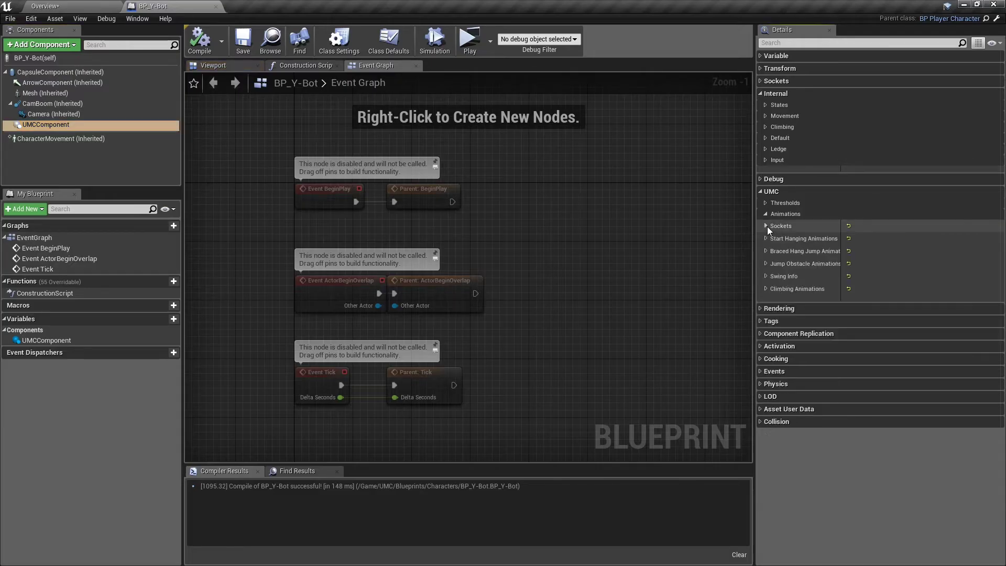
left_click(765, 263)
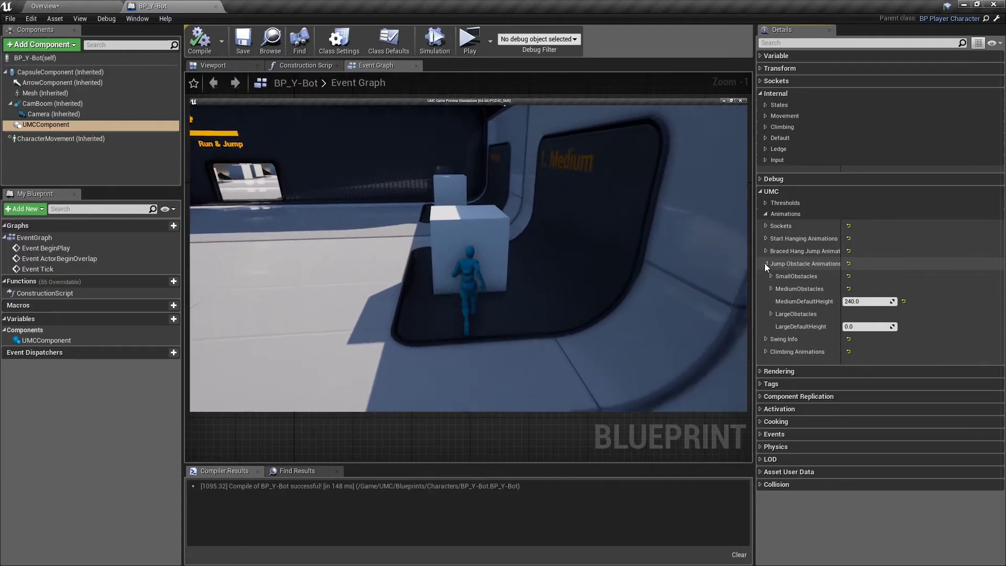
left_click(771, 277)
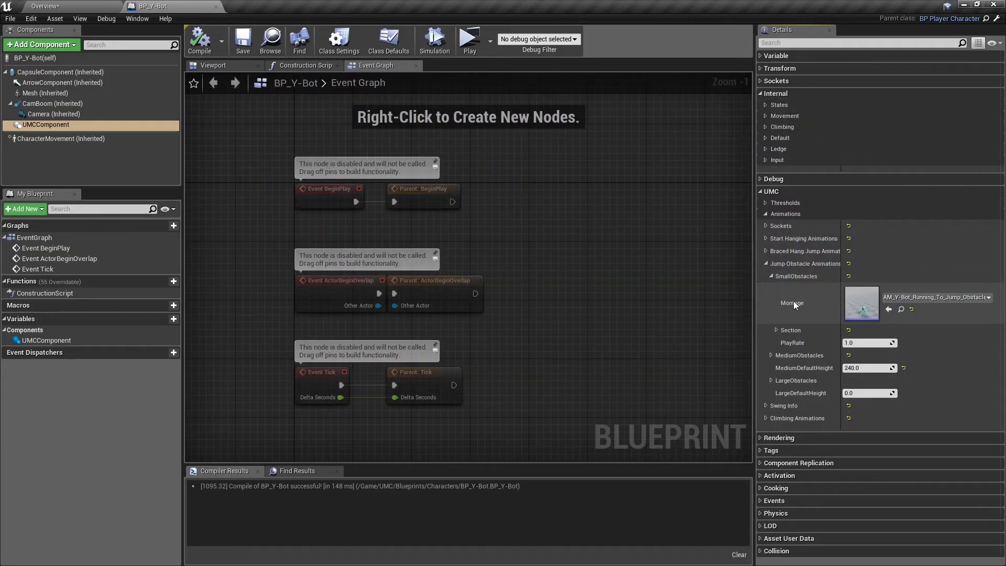
left_click(776, 331)
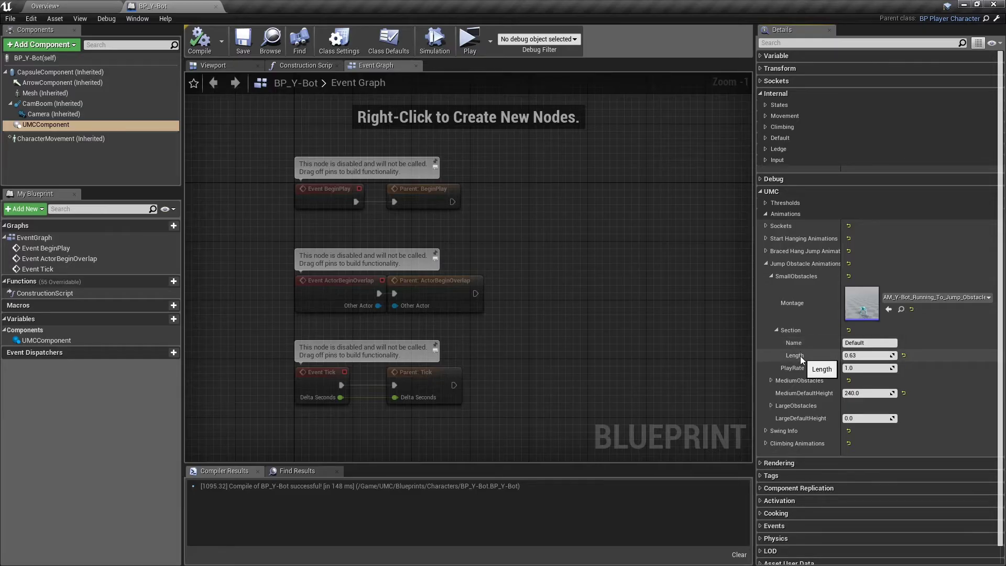
left_click(776, 331)
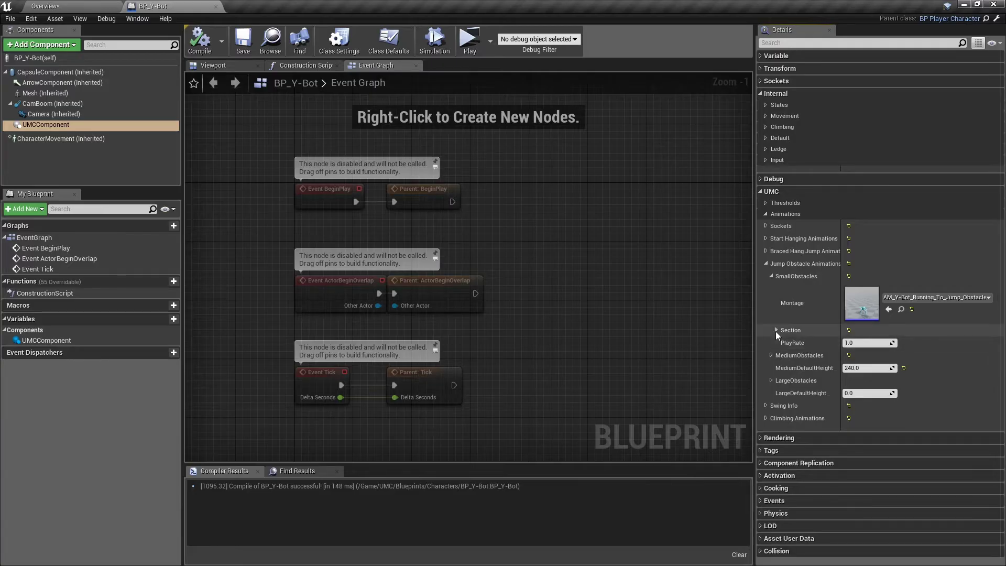
left_click(771, 276)
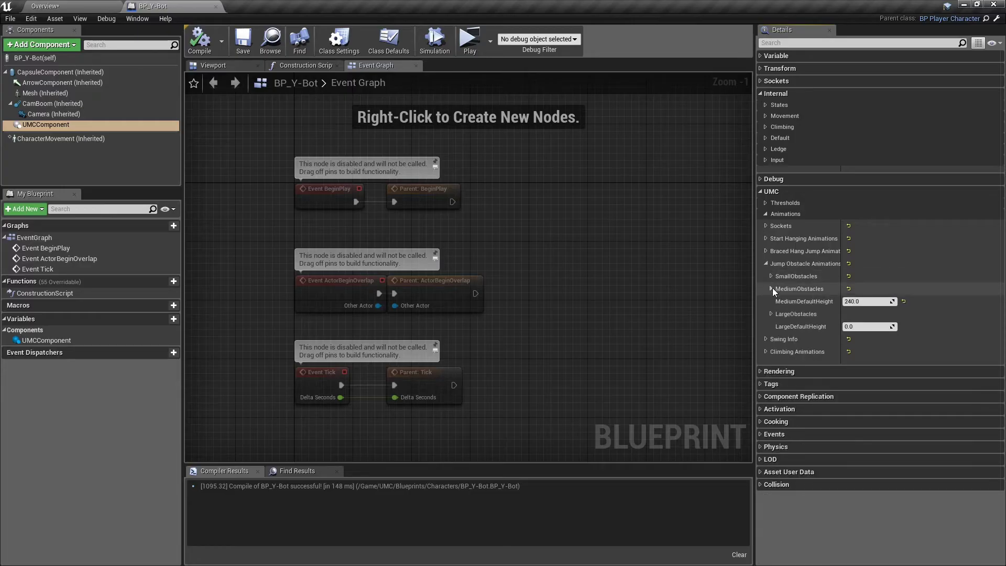
- Check MediumObstacles, collapse Jump Obstacle Animations, and recompile BP_Y-Bot
left_click(770, 289)
left_click(771, 287)
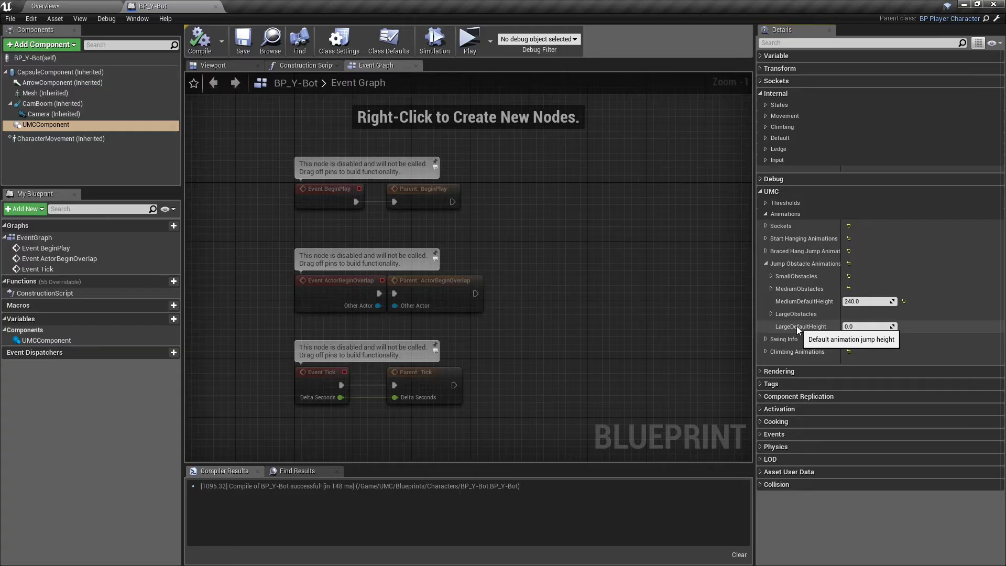
left_click(765, 263)
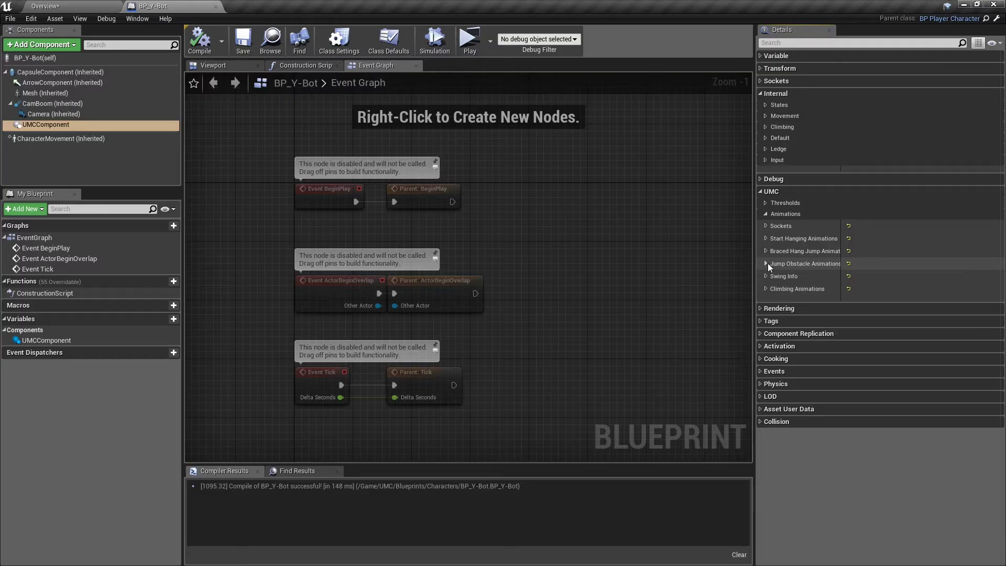
key("F7")
- Review Braced FromIdle hang settings: height 170–230 and the Idle_To_Braced_Hang montage section
left_click(765, 239)
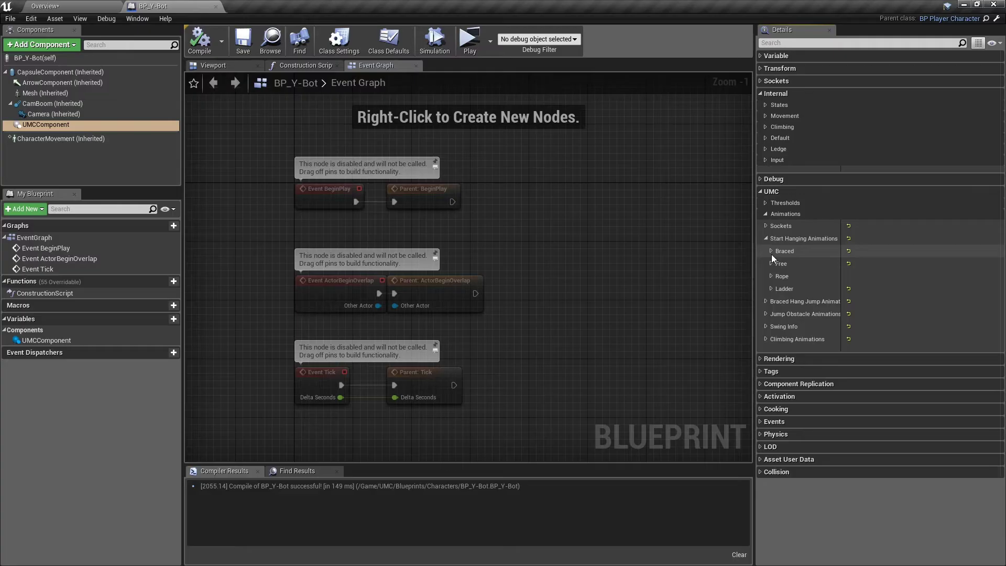
left_click(771, 252)
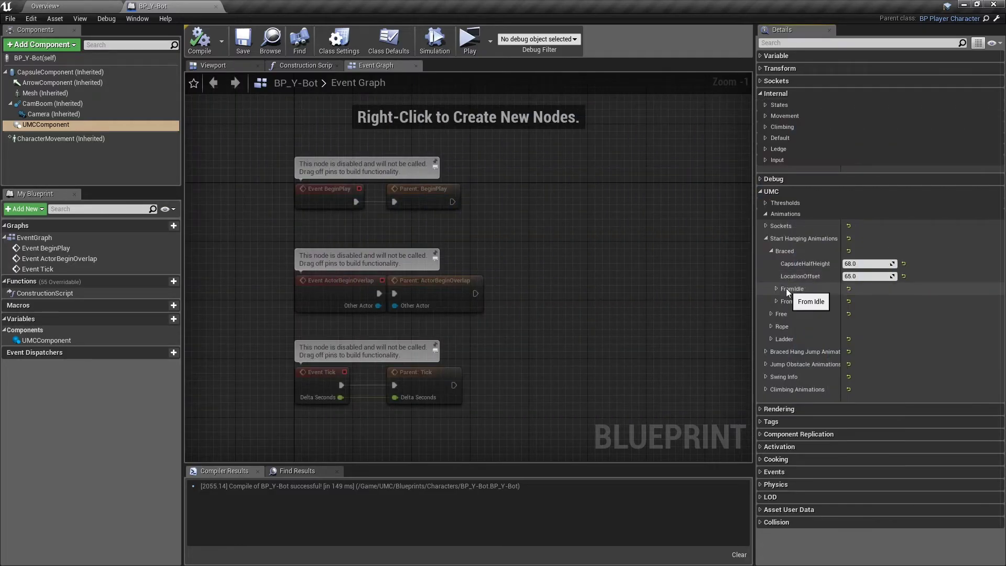
left_click(776, 288)
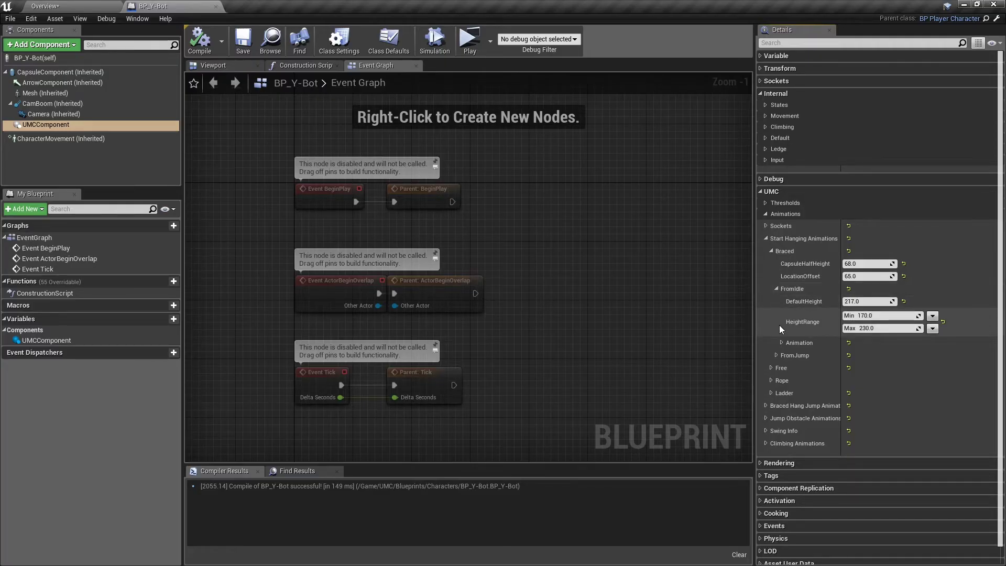
left_click(781, 343)
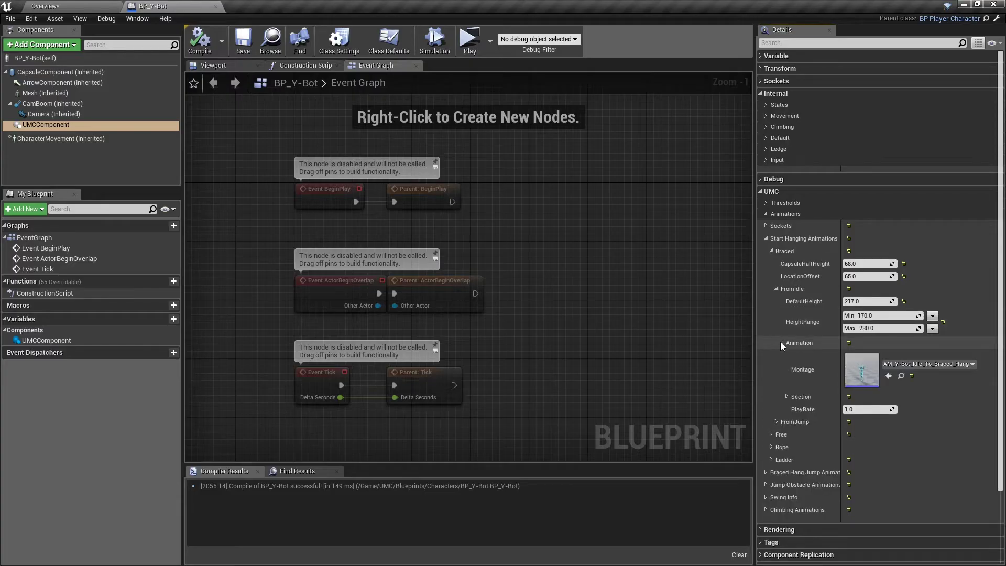
left_click(786, 397)
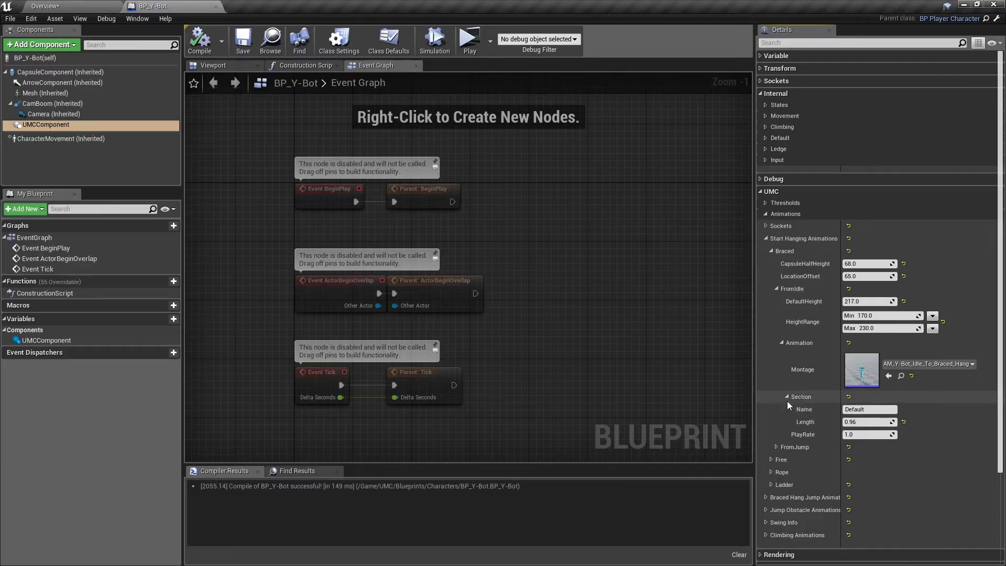
left_click(786, 397)
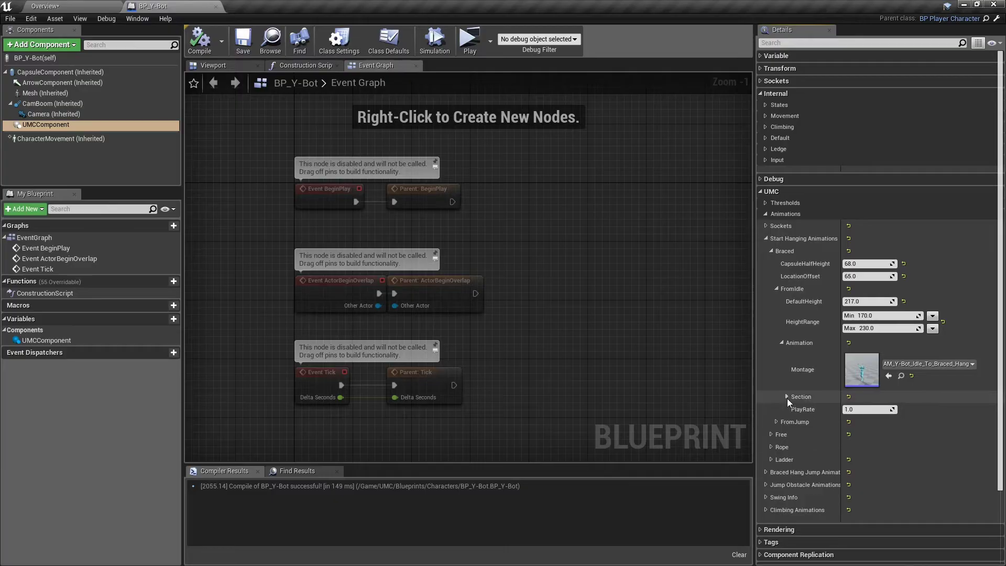
left_click(781, 343)
left_click(775, 288)
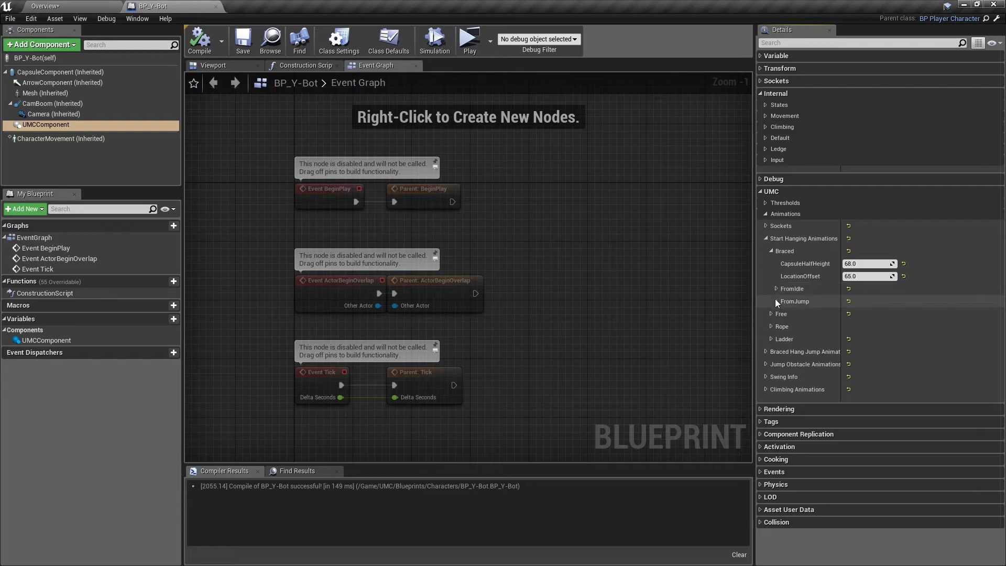
left_click(776, 302)
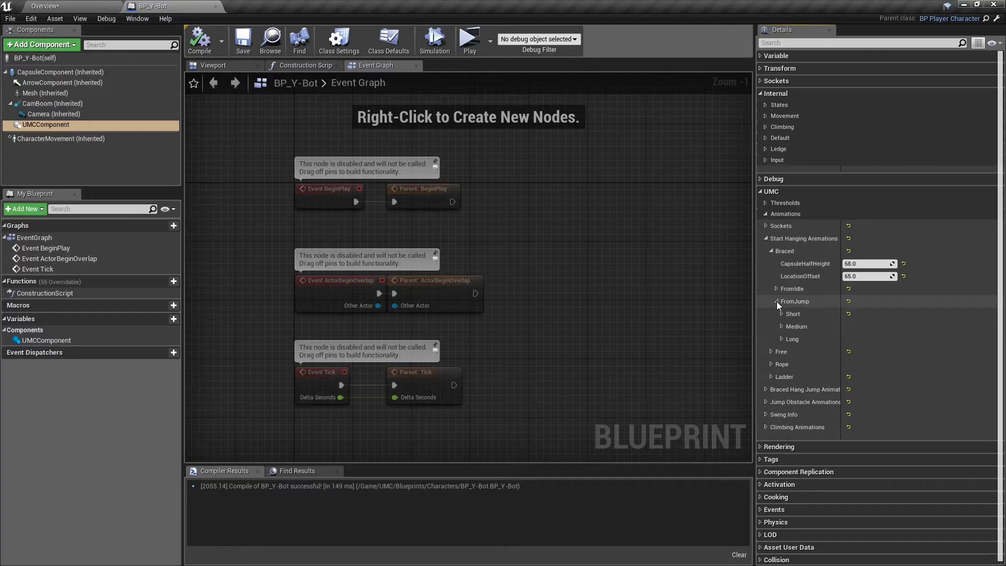
- Review Braced FromJump Short: MaxAirTime 10, MaxDistToLedge 15, play rate 1.25, and its montage section
left_click(781, 314)
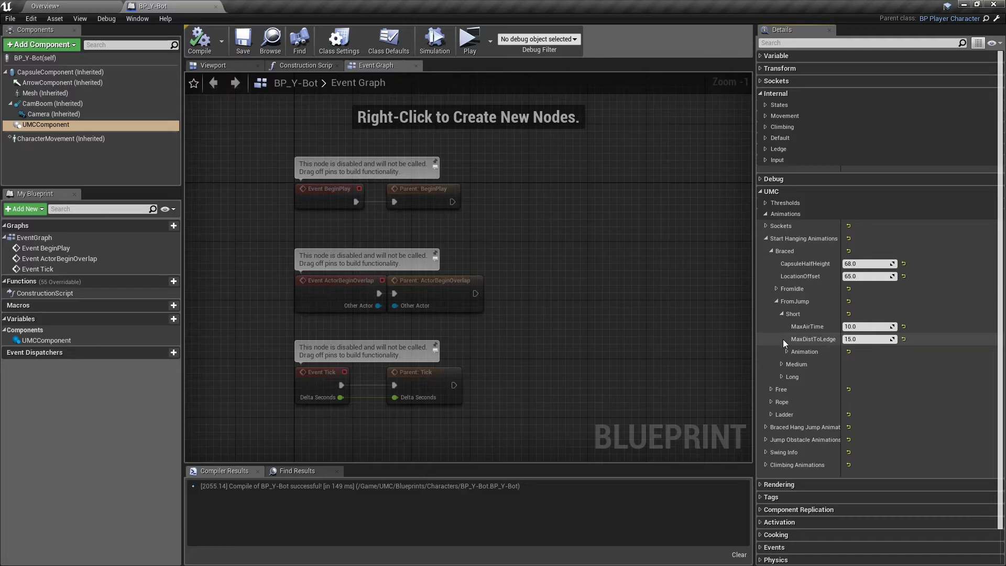
mouse_move(798, 338)
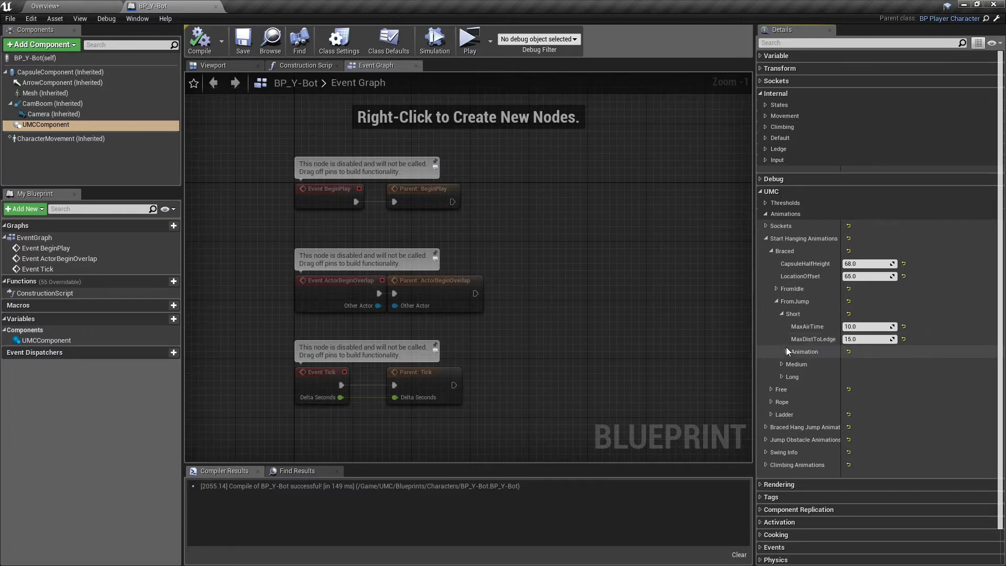
left_click(787, 352)
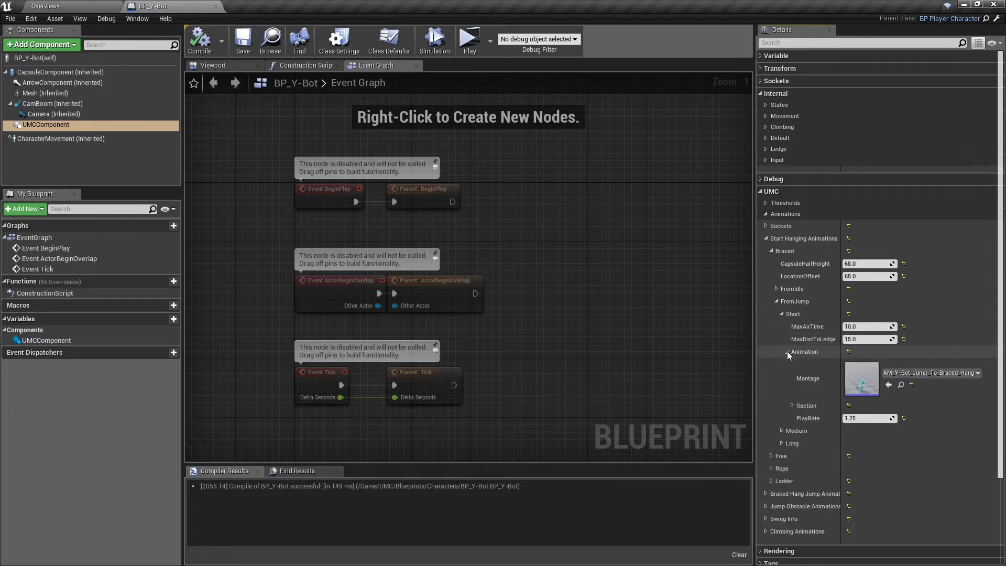
left_click(792, 406)
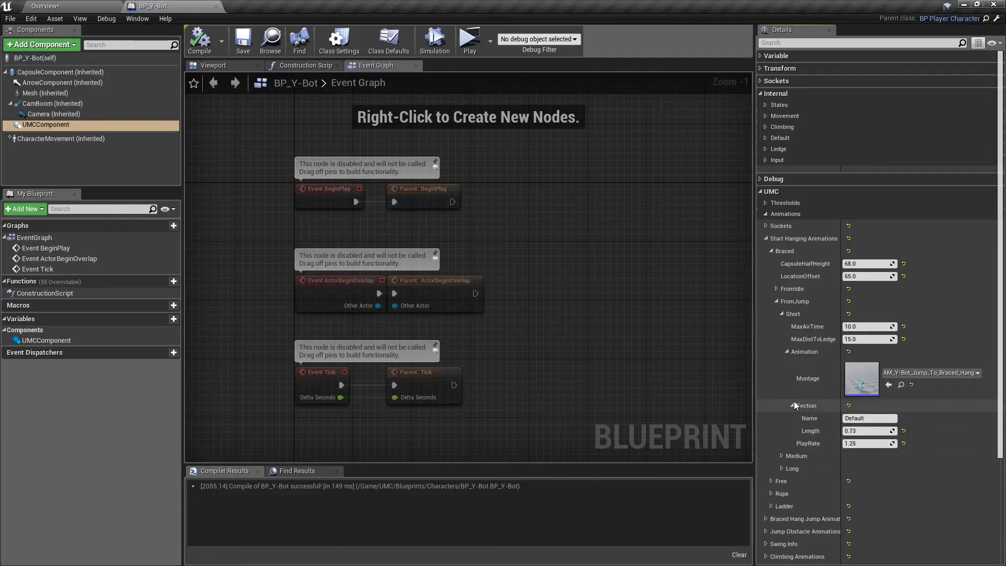
left_click(791, 405)
left_click(786, 351)
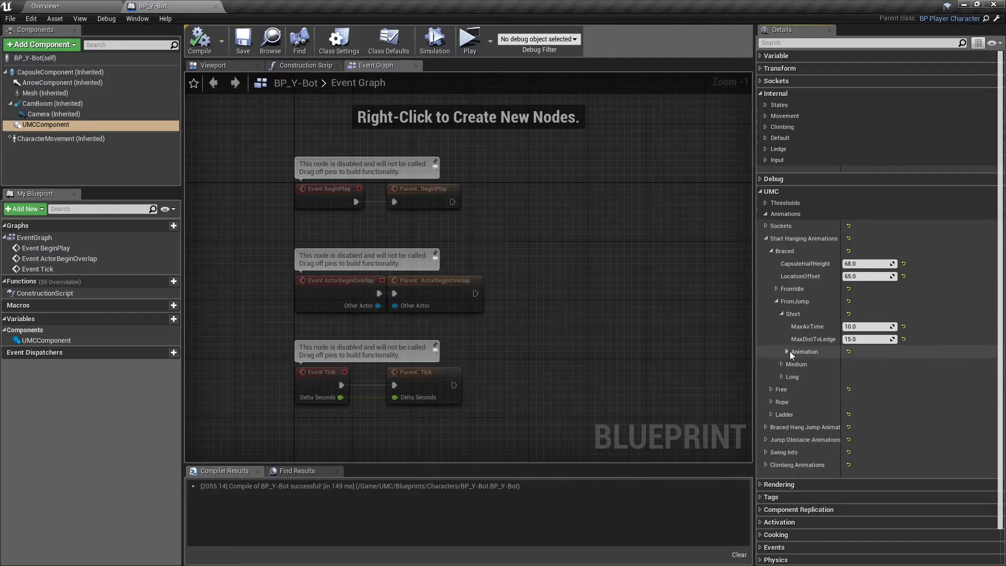
left_click(781, 314)
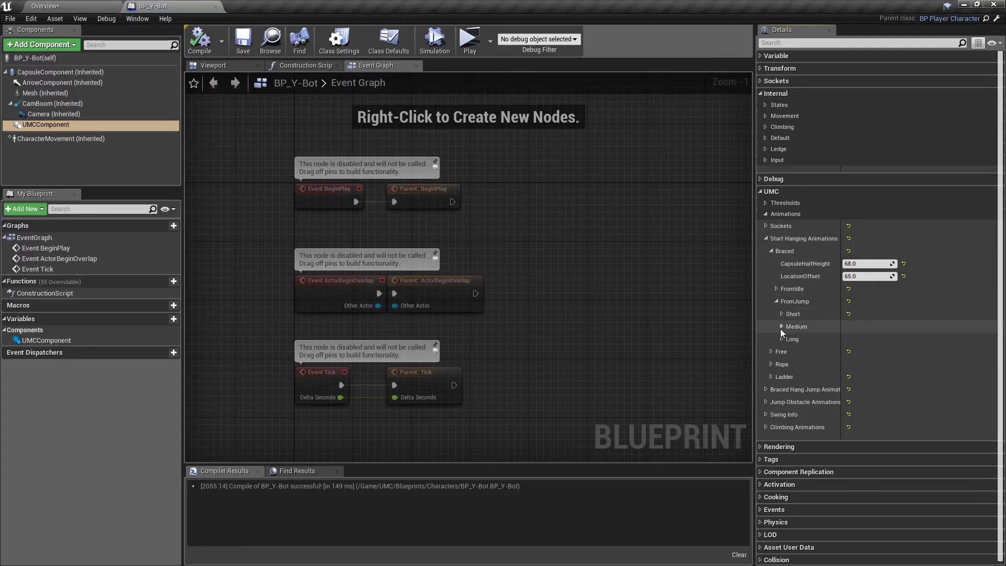
- Check the Free hang settings (CapsuleHalfHeight 88, LocationOffset 35), then show the Ladder settings
left_click(776, 302)
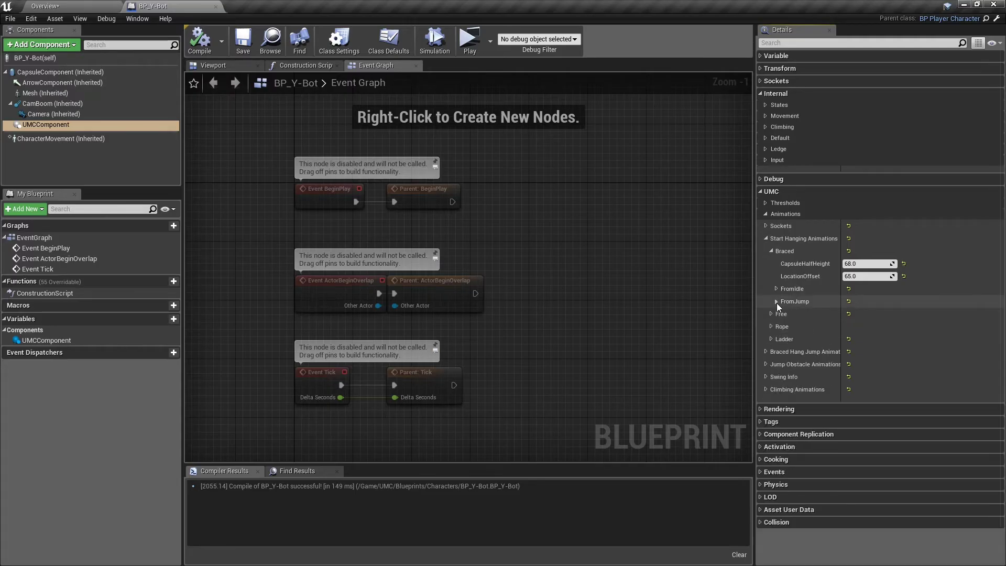
left_click(772, 251)
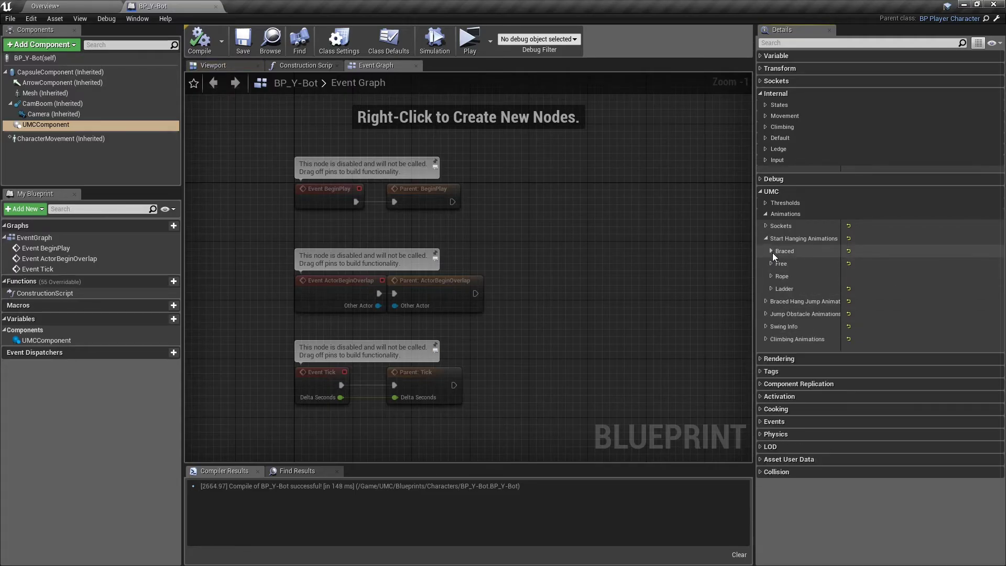
left_click(770, 263)
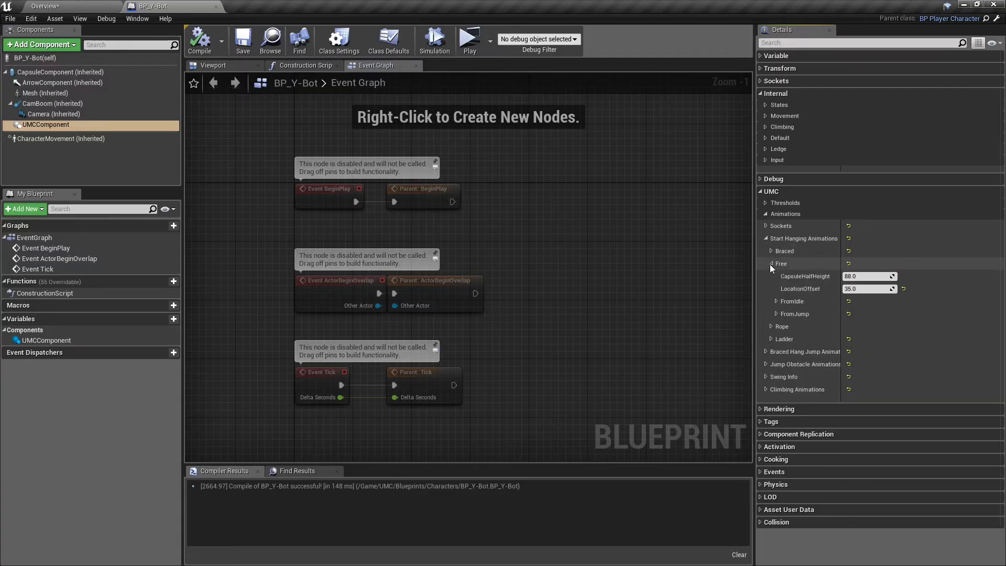
left_click(775, 301)
left_click(775, 302)
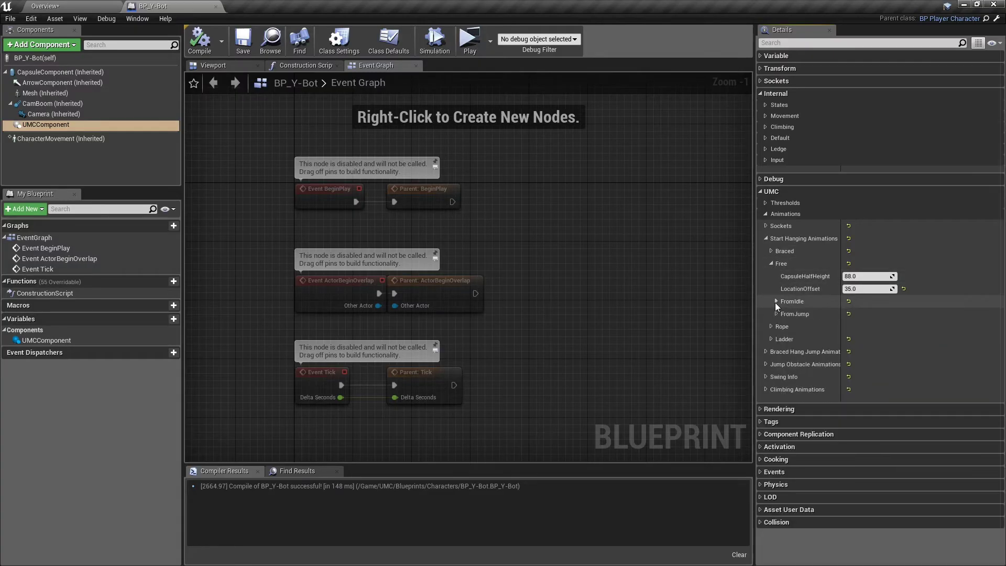
left_click(776, 301)
left_click(775, 302)
left_click(769, 264)
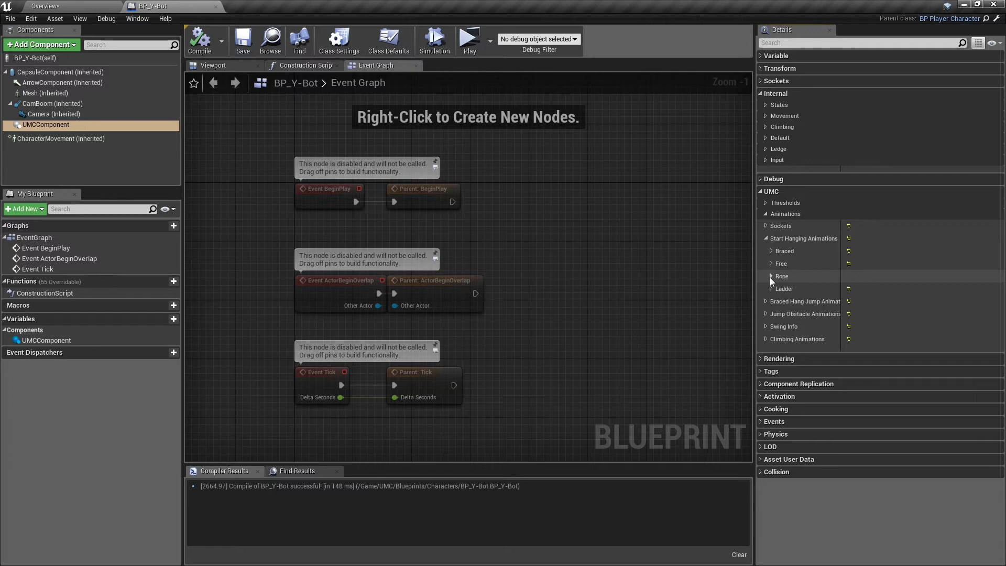
left_click(771, 289)
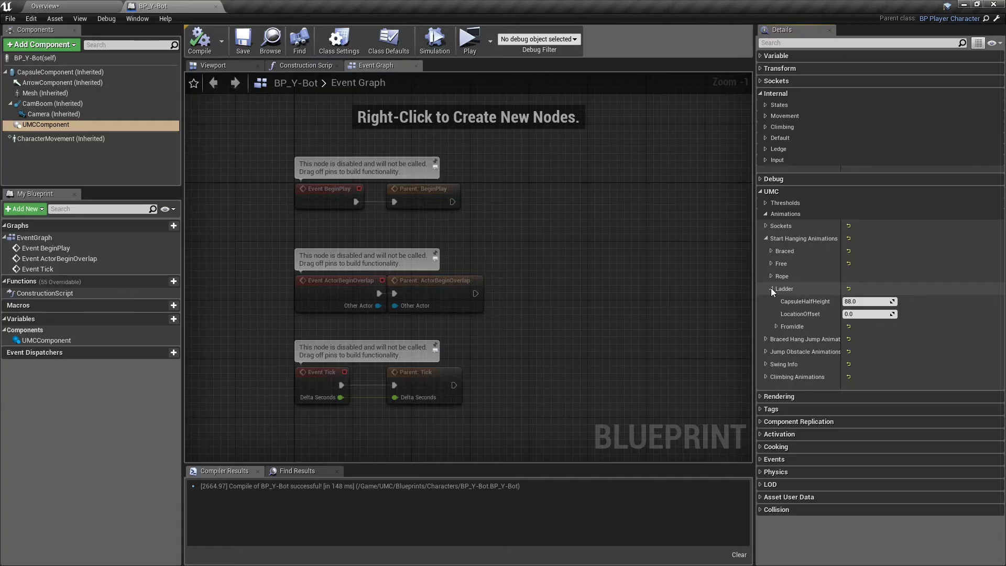
- Check Ladder FromIdle StartPoint_1 (rate 1.0) and StartPoint_2 (rate -1.0), then fold Ladder away
left_click(775, 326)
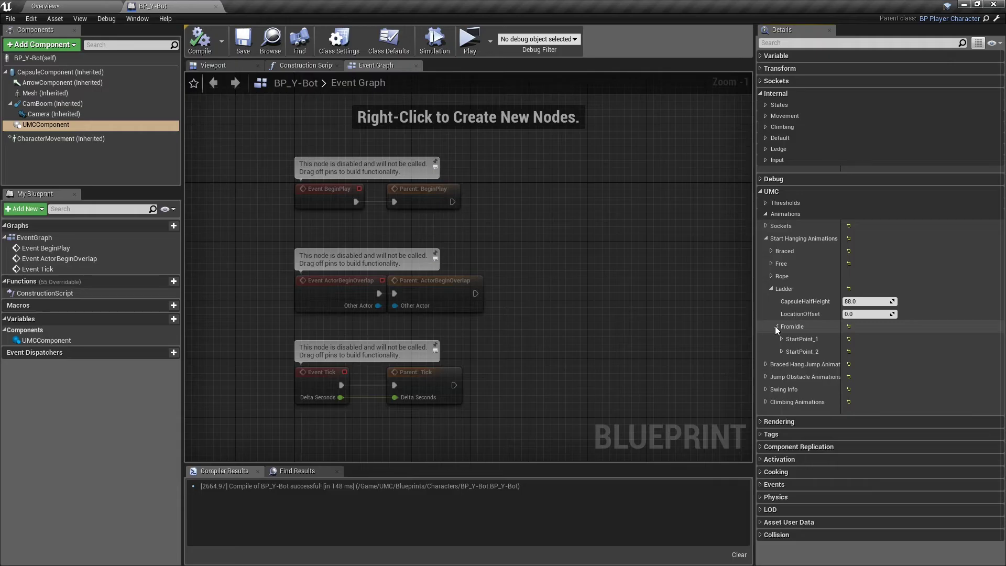
left_click(780, 340)
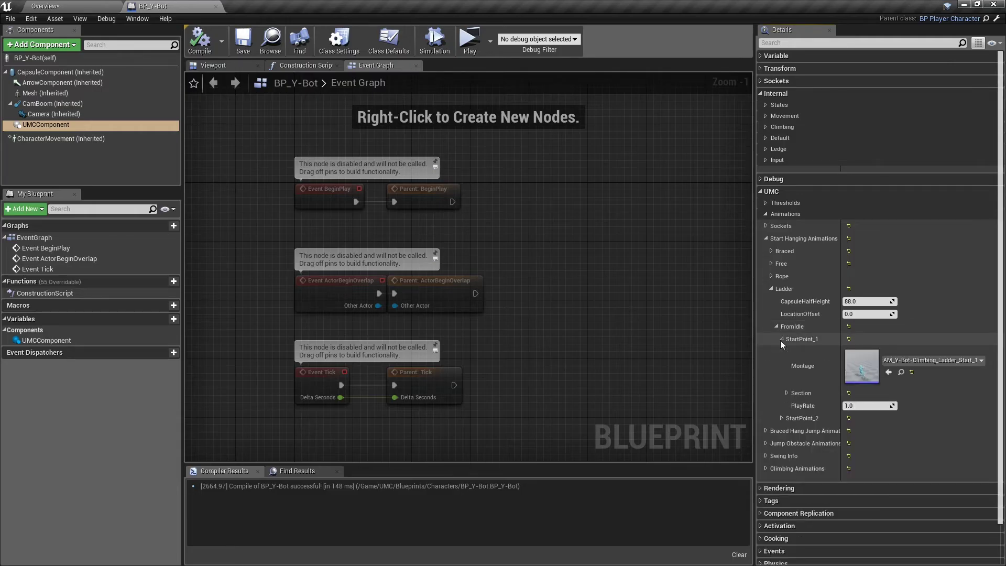
left_click(786, 392)
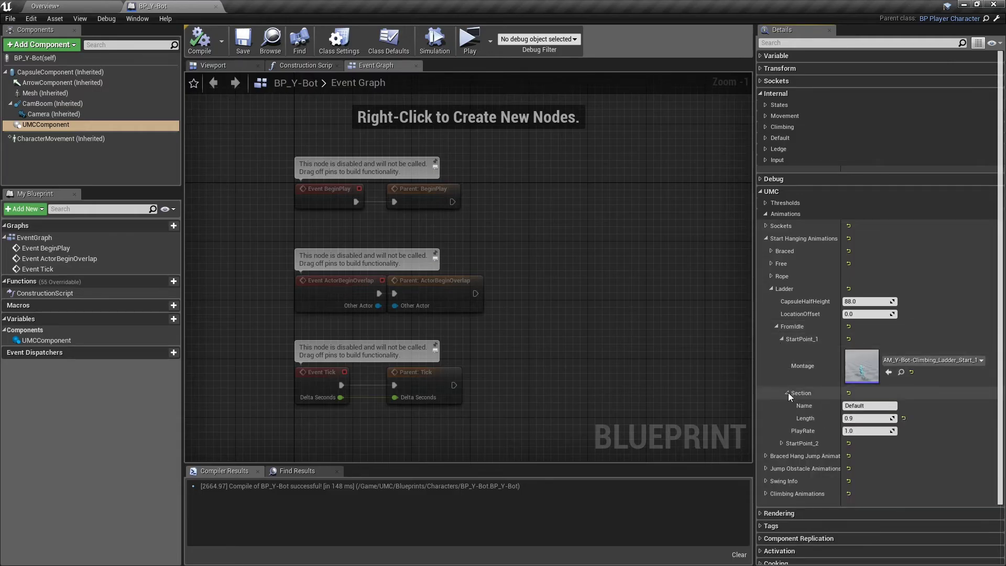
left_click(787, 392)
left_click(782, 339)
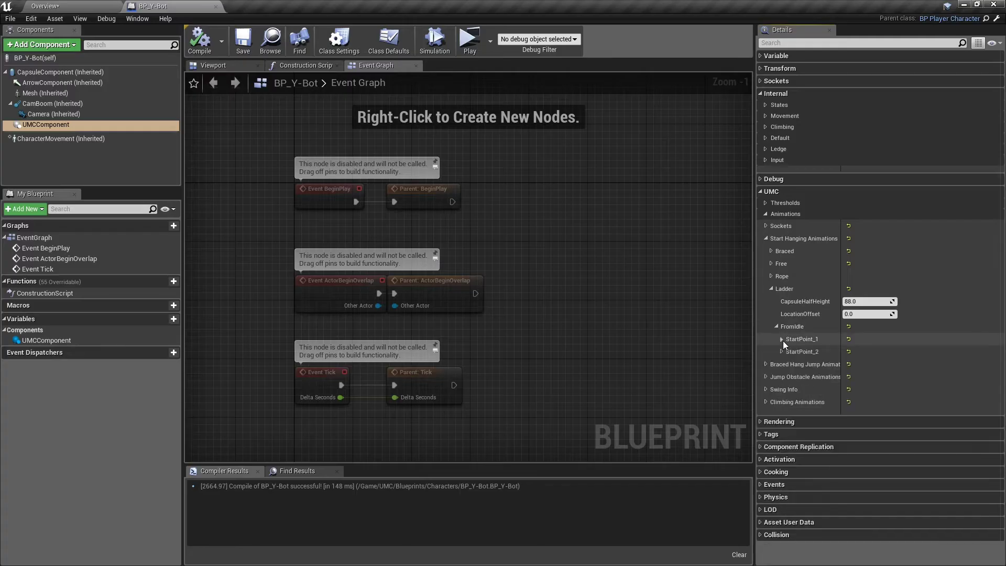
left_click(780, 351)
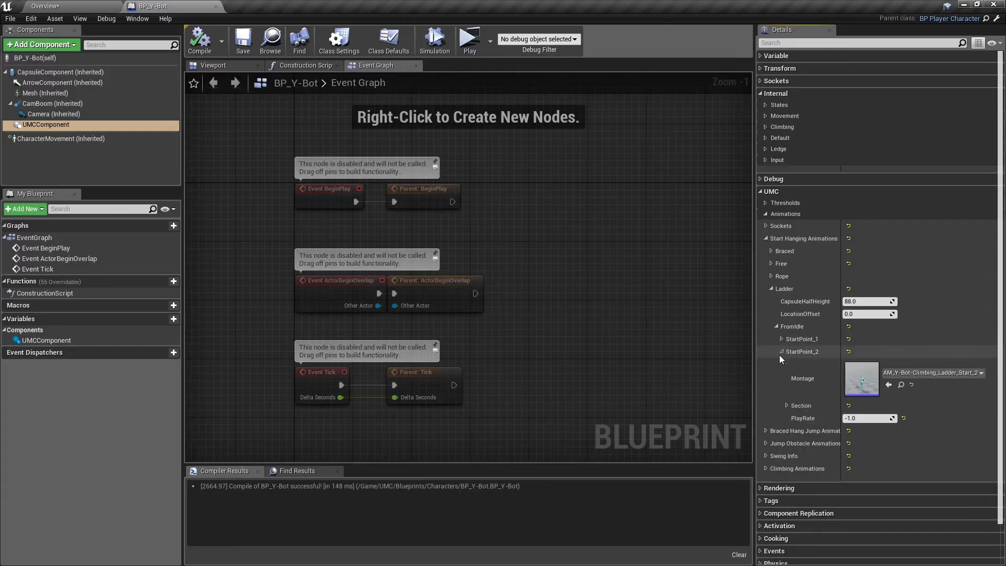
left_click(787, 405)
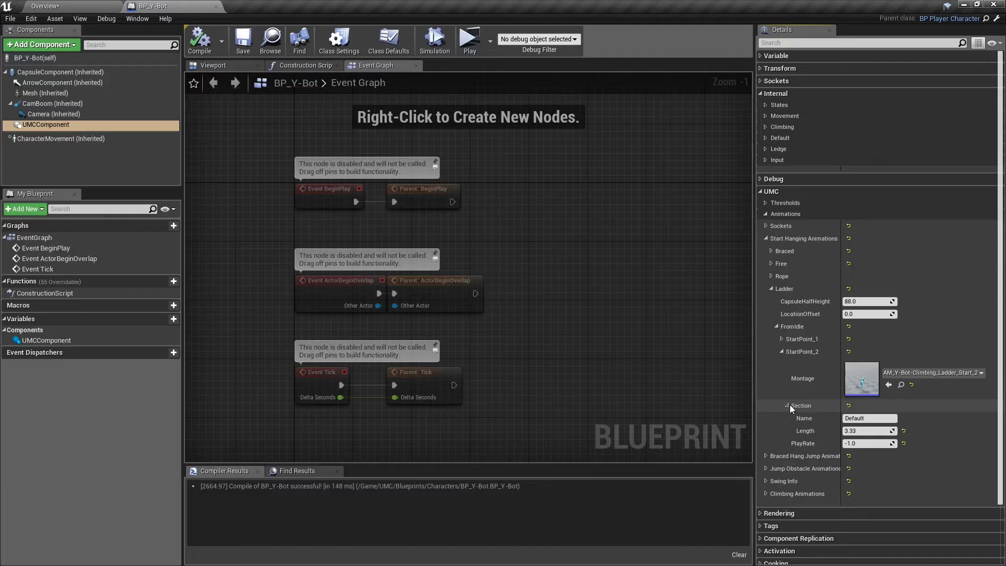
left_click(781, 351)
left_click(777, 327)
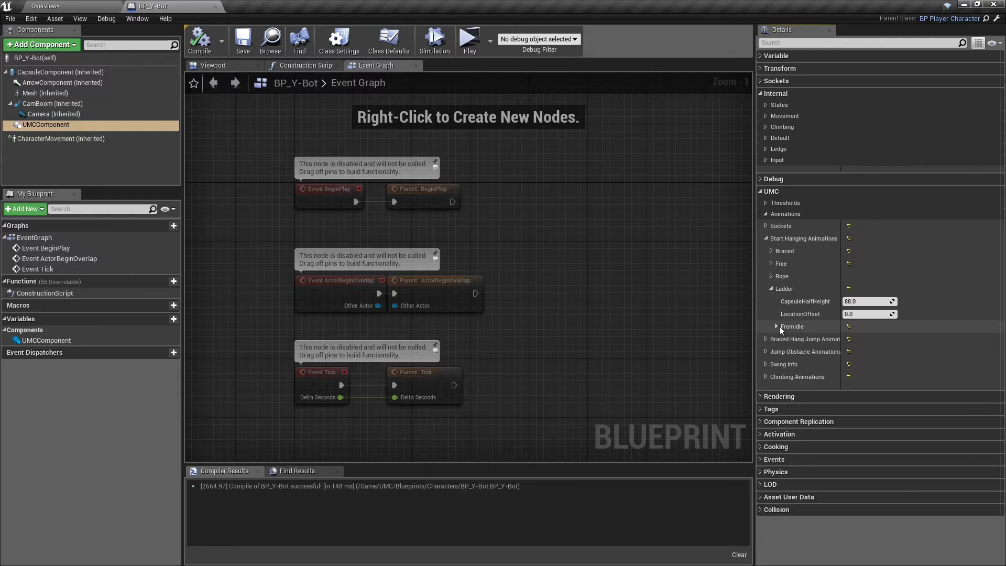
left_click(770, 288)
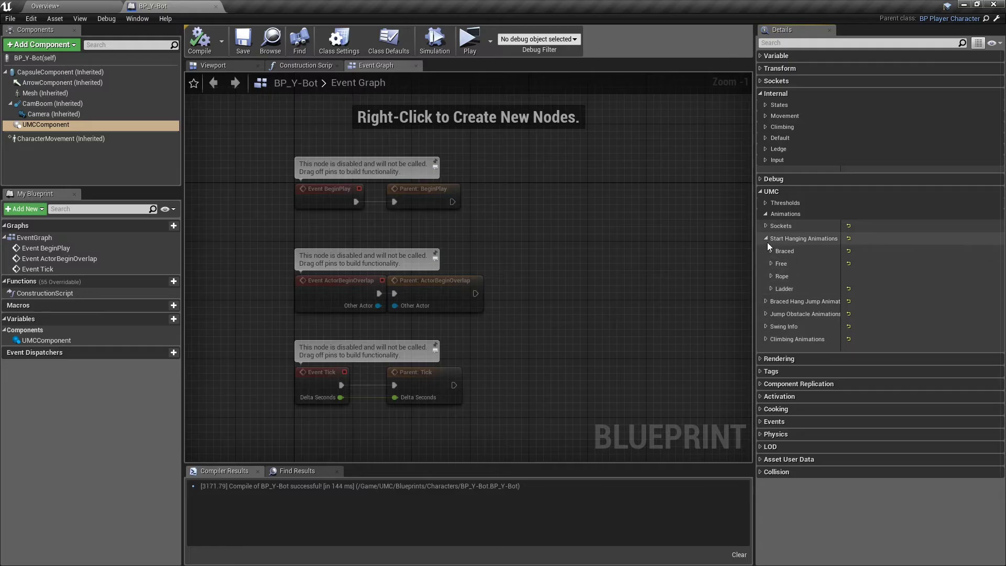
- Inspect the Braced Hang Jump Up settings and the montage it uses
left_click(765, 238)
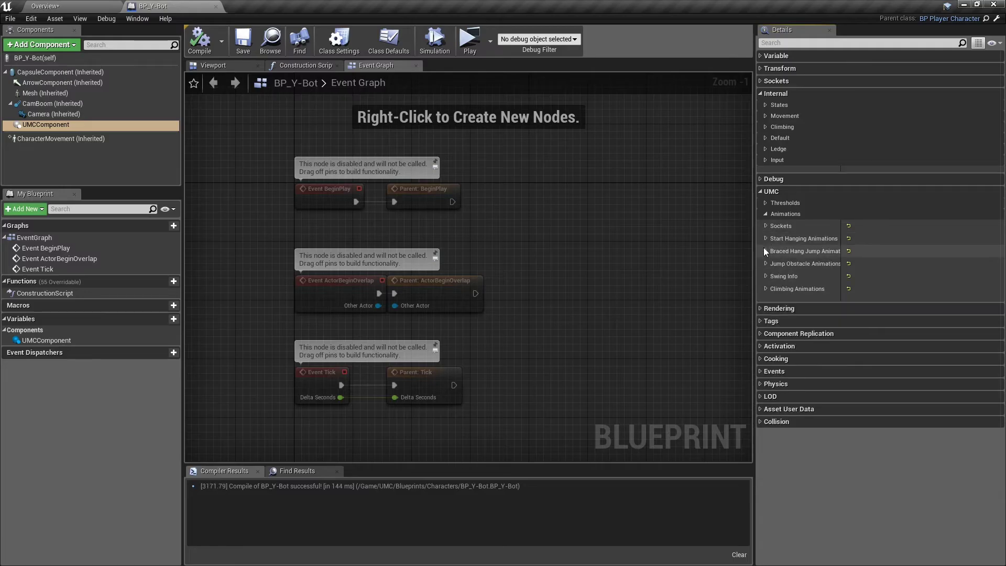
left_click(766, 252)
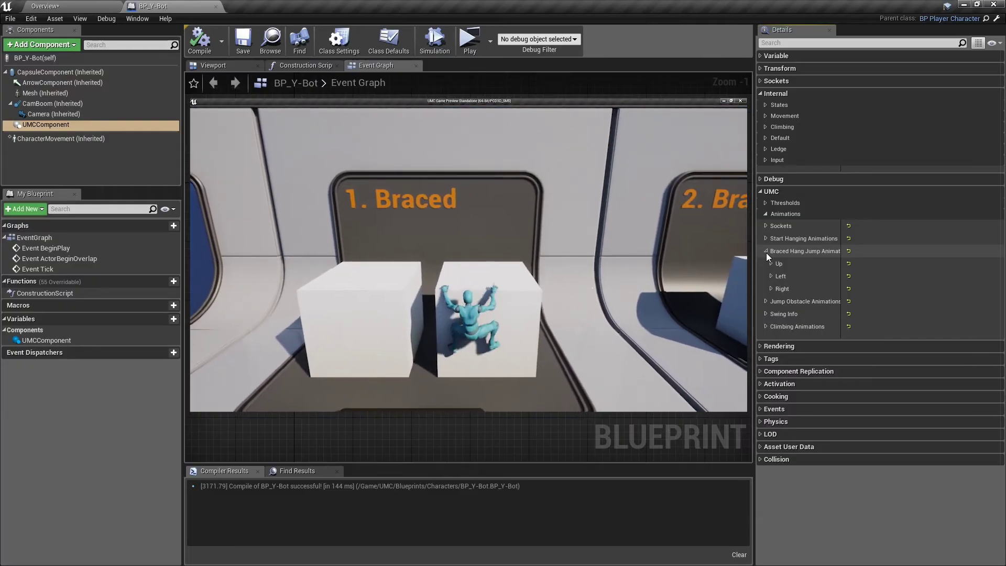
left_click(769, 265)
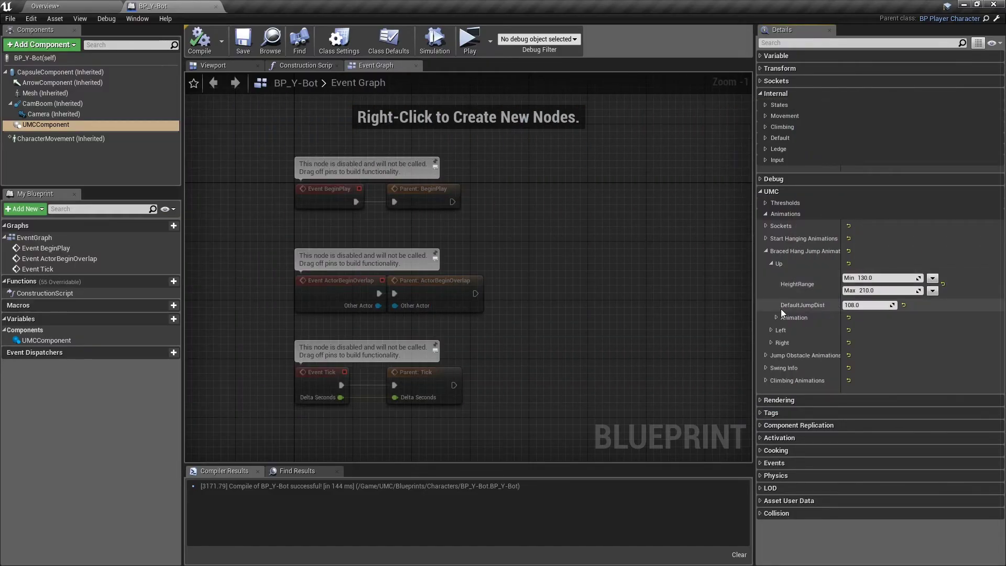
left_click(776, 318)
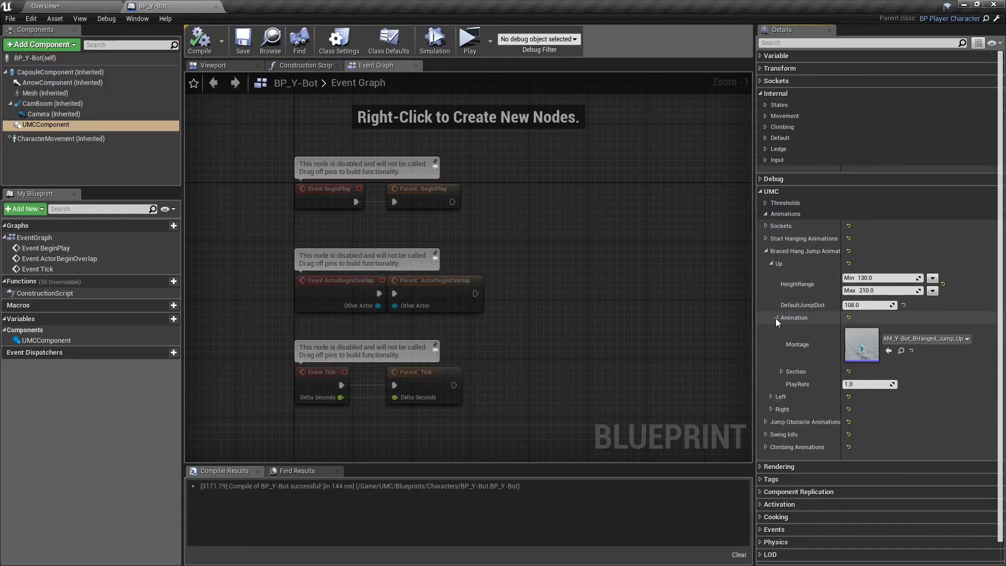
left_click(776, 318)
left_click(772, 263)
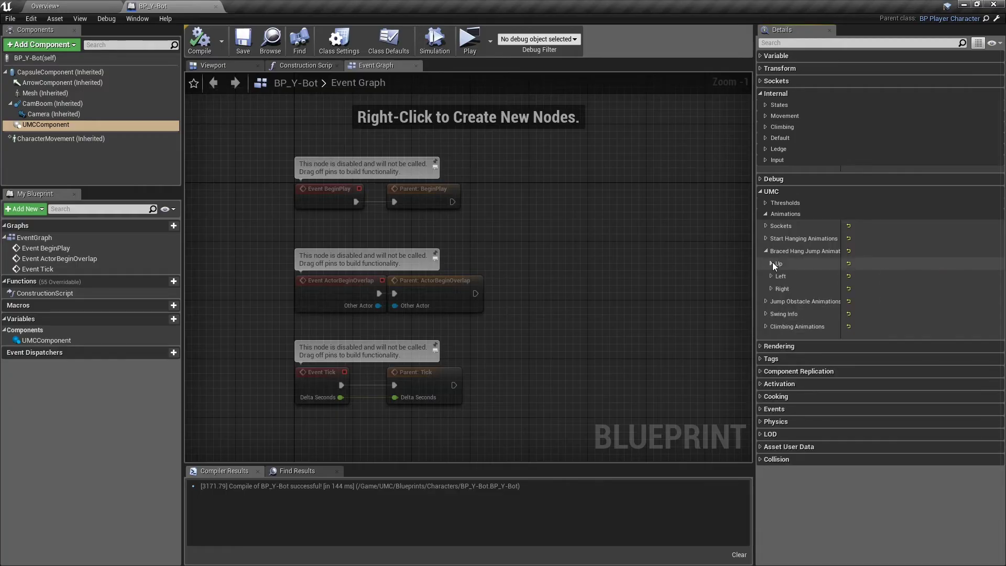
- Check the Left jump base values (SideRange 140–220), then collapse Braced Hang Jump Animations
left_click(771, 277)
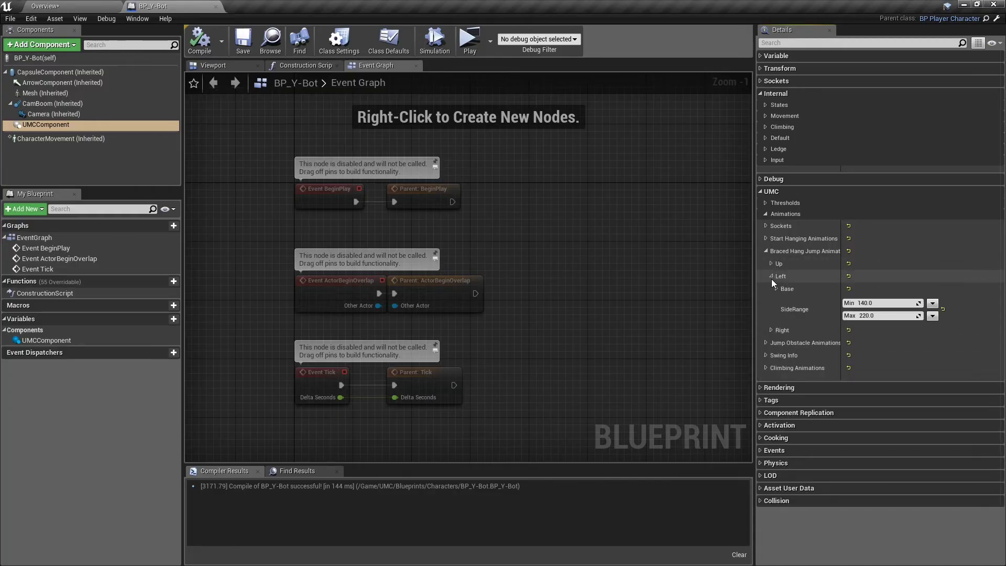
left_click(776, 289)
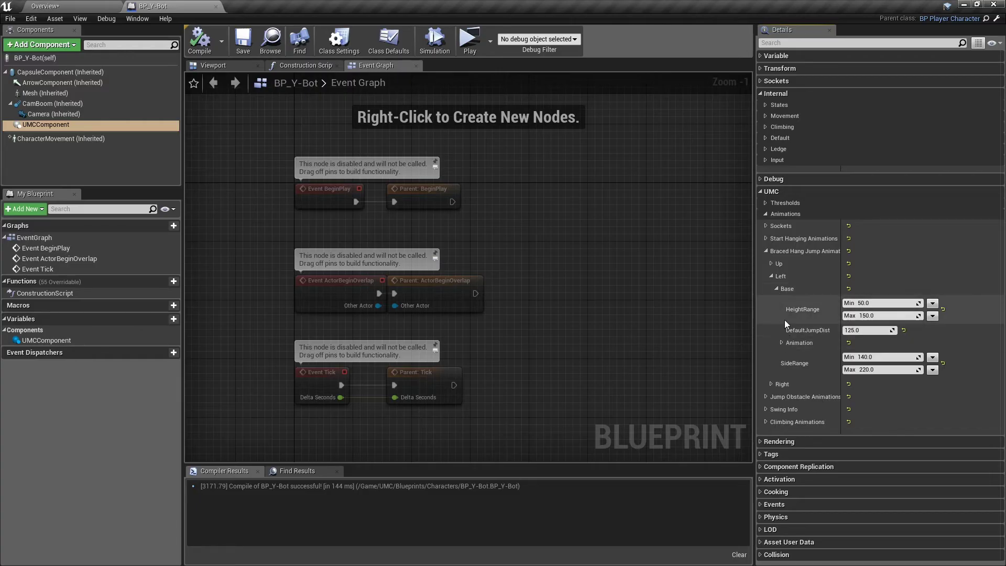
left_click(776, 288)
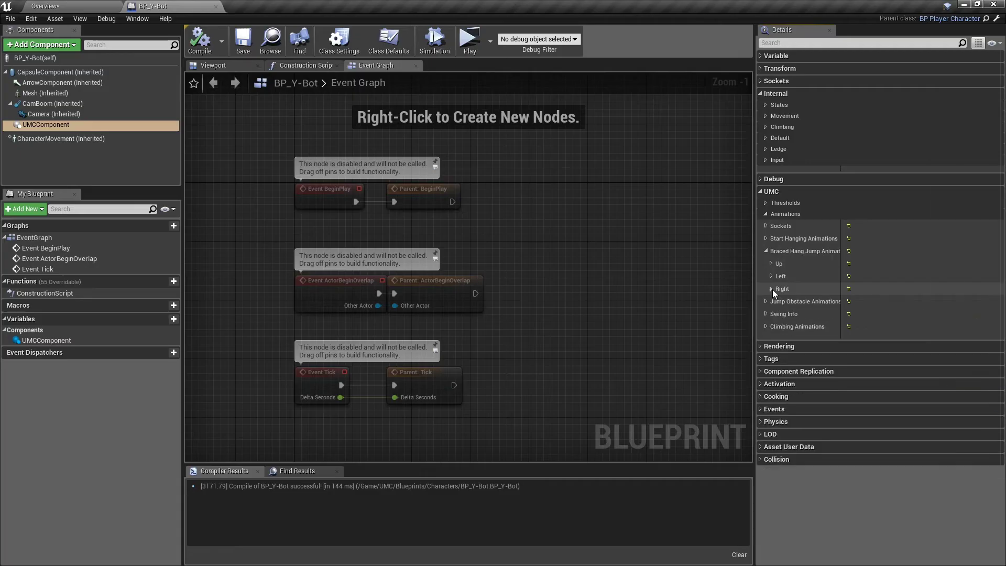
left_click(766, 251)
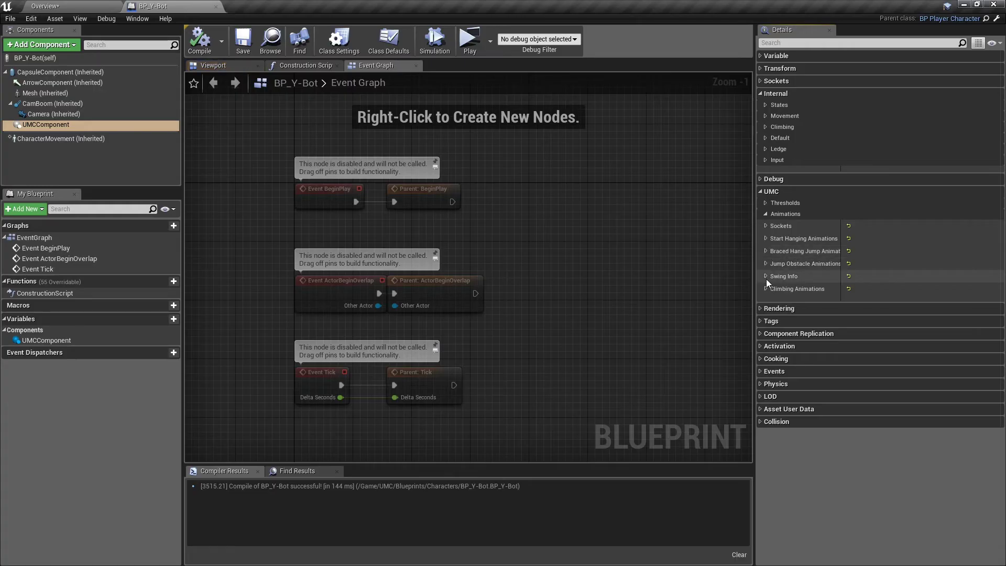
- Review Swing Info: GeneralMultiplier 2.5, ZMultiplier 1.5, and the Jump_Flip montage at 0.75 play rate
left_click(765, 276)
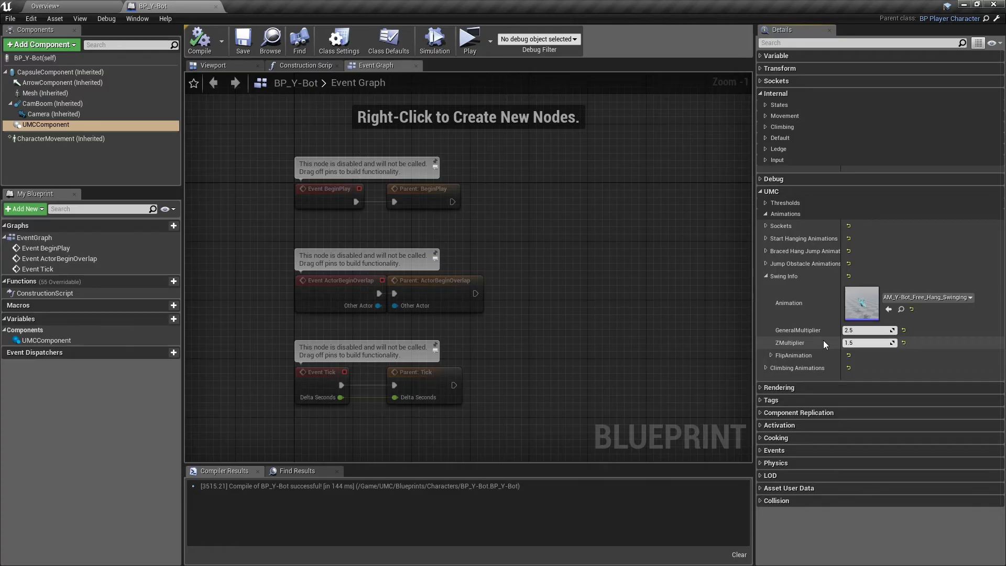
left_click(771, 356)
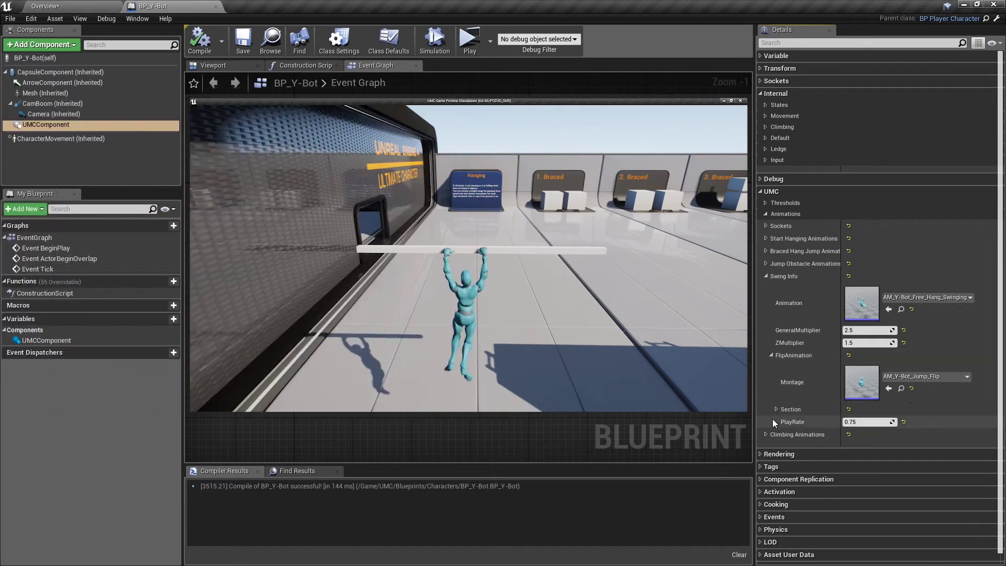
left_click(776, 410)
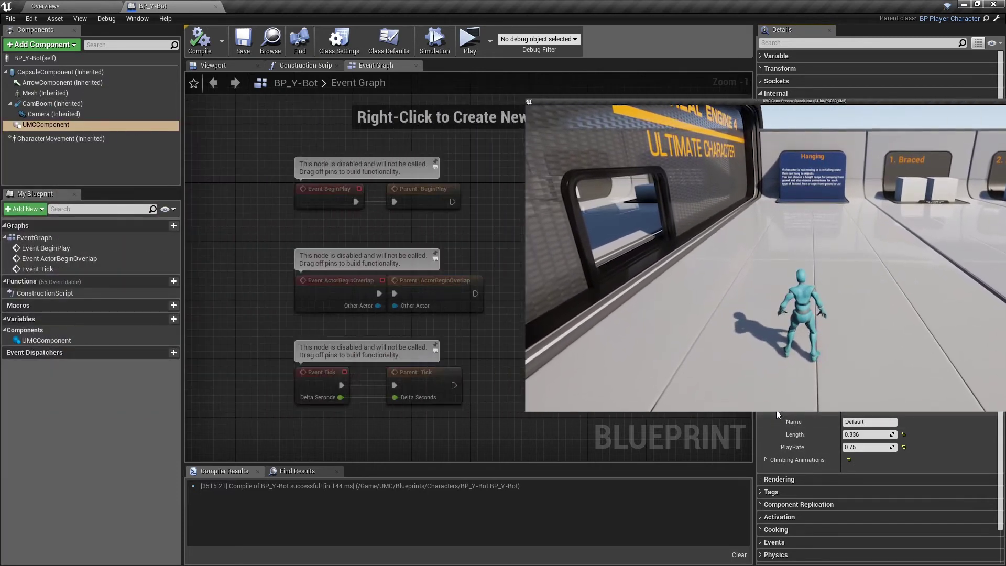
left_click(775, 410)
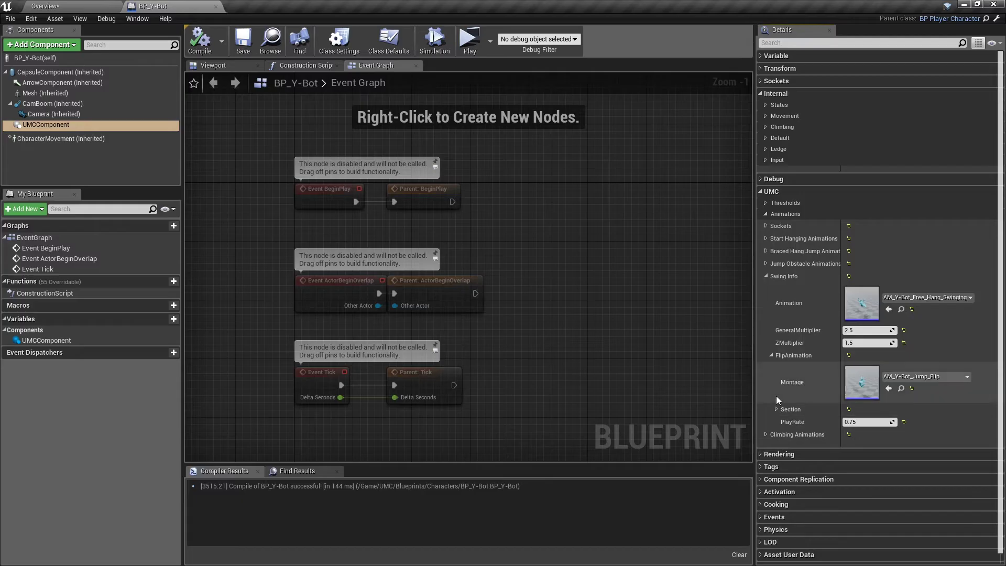
left_click(770, 355)
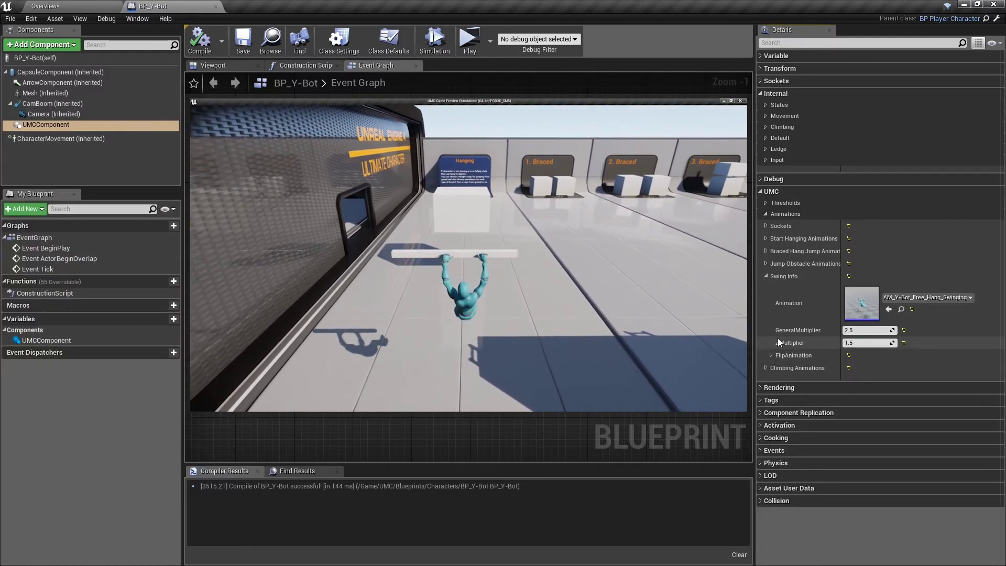
left_click(768, 276)
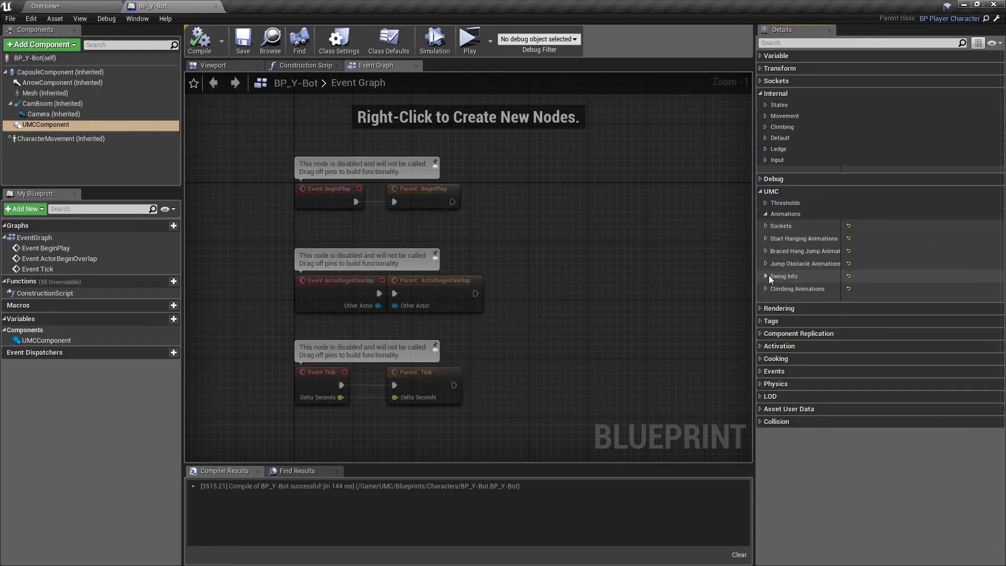
- Confirm braced climbing uses AM_Braced_Hang_To_Idle and ladder uses LeftHandSocket, RightFootSocket, Distance curve
left_click(766, 289)
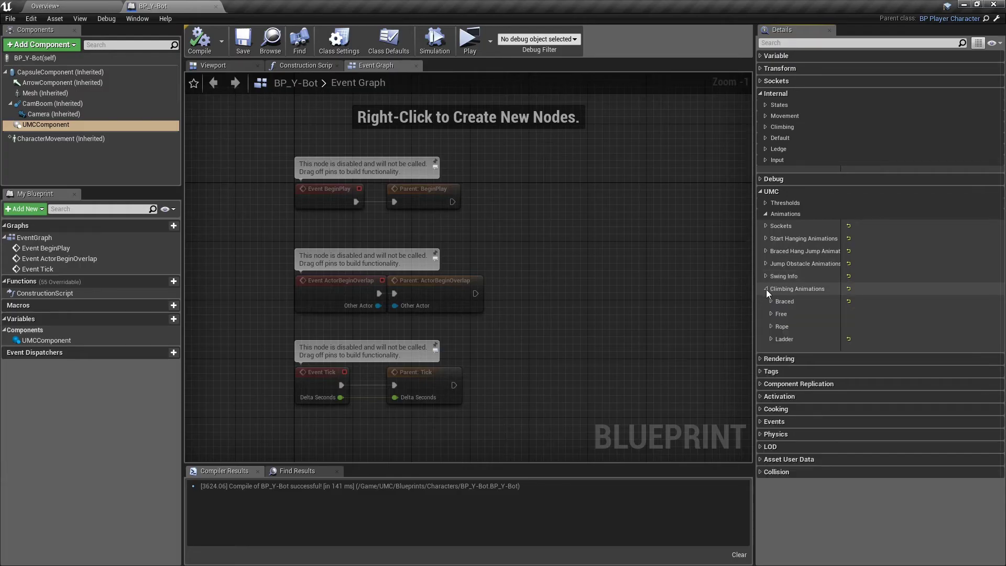
left_click(773, 303)
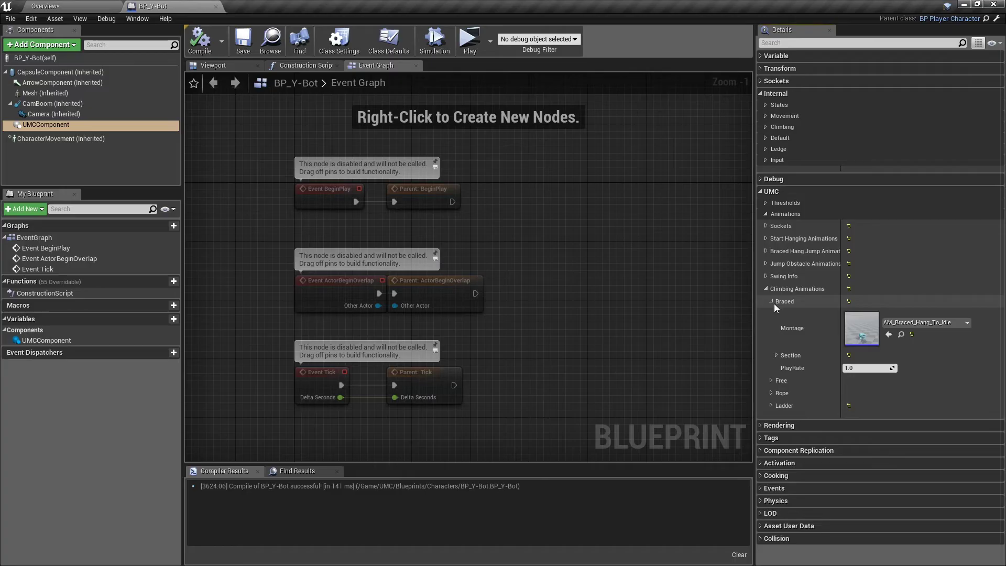
left_click(774, 303)
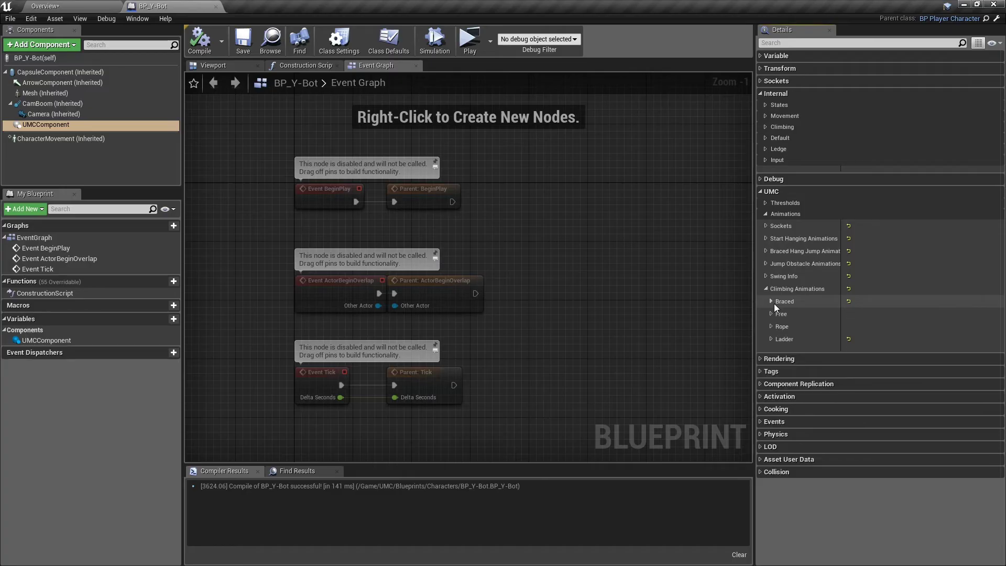
left_click(772, 339)
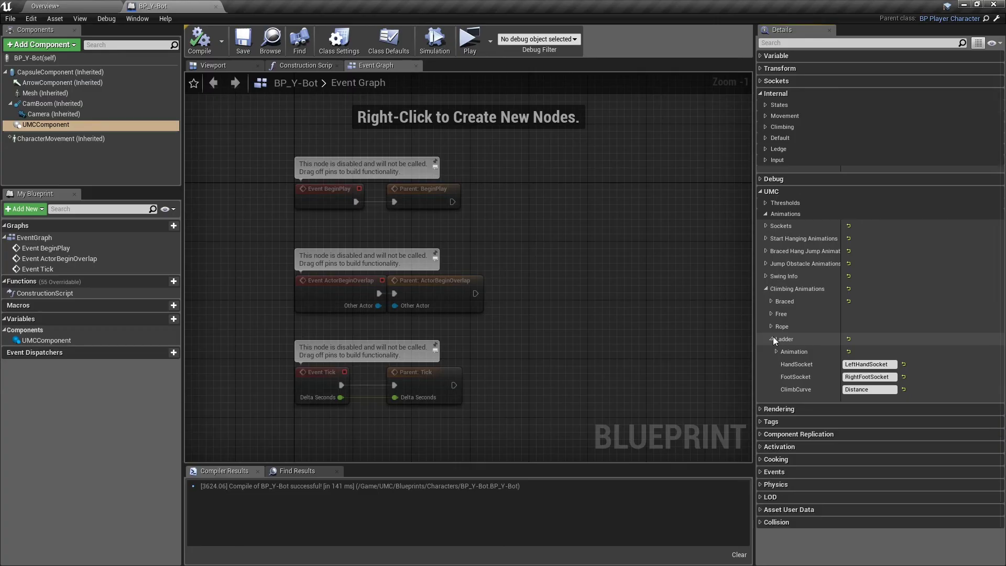
left_click(776, 351)
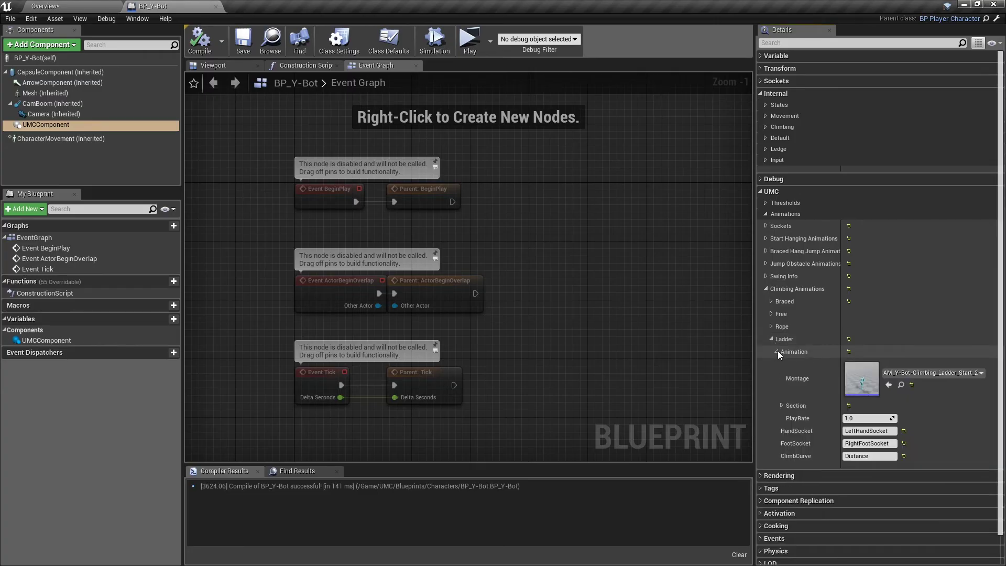
left_click(777, 350)
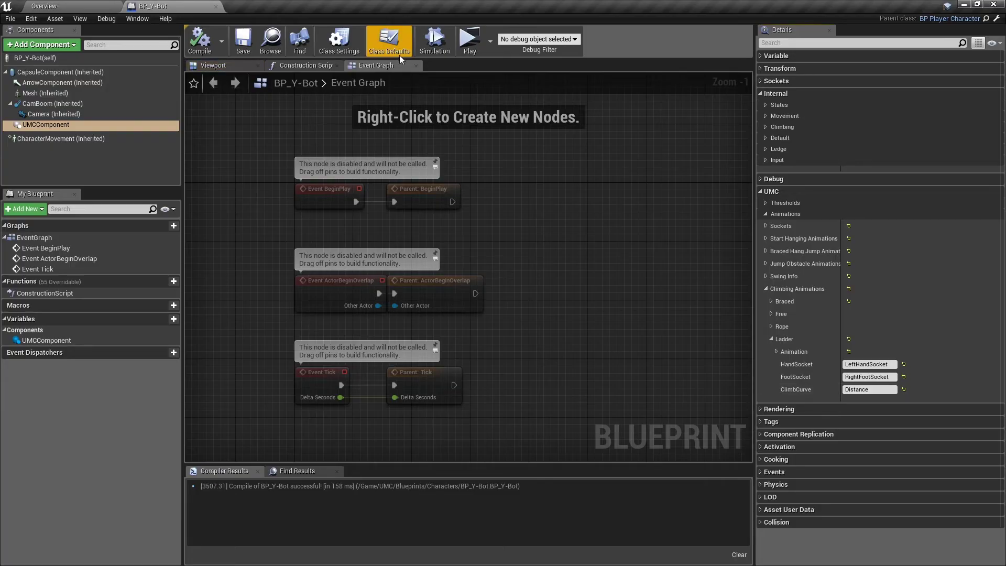
left_click(388, 41)
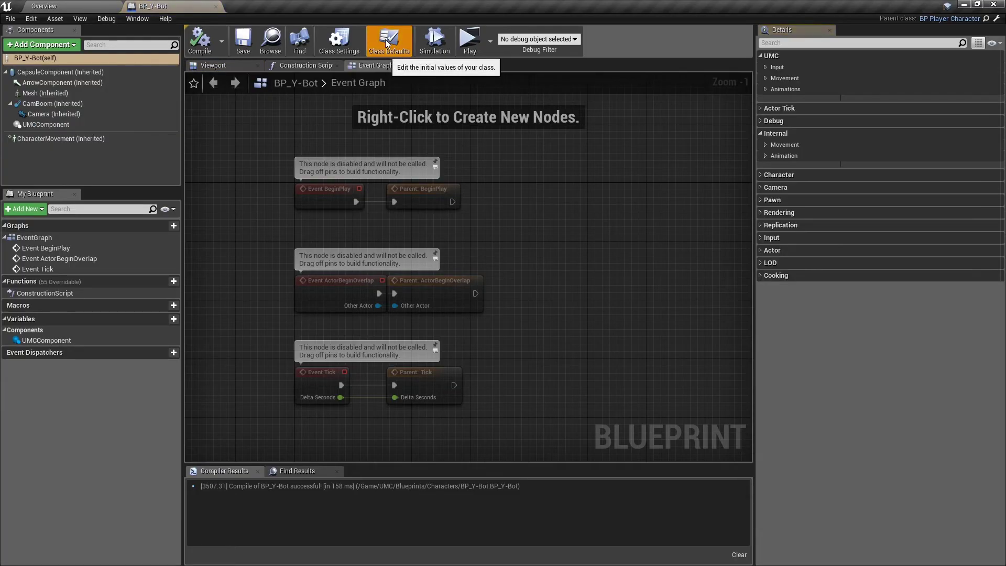
- Check class-default Landing Animations: Low MinAirTime 0.75 and Medium MinAirTime 1.5
left_click(765, 90)
left_click(766, 101)
left_click(770, 114)
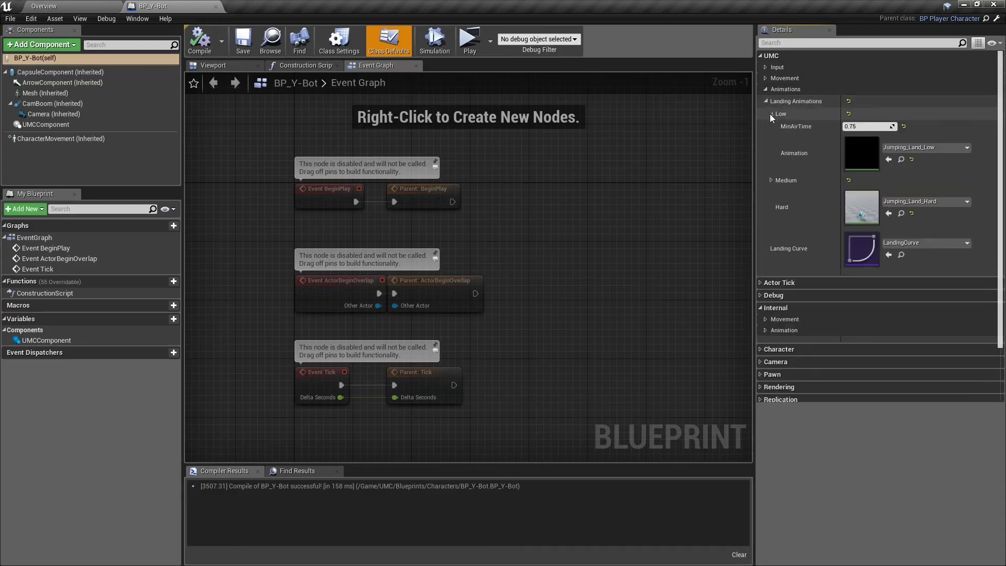
left_click(770, 181)
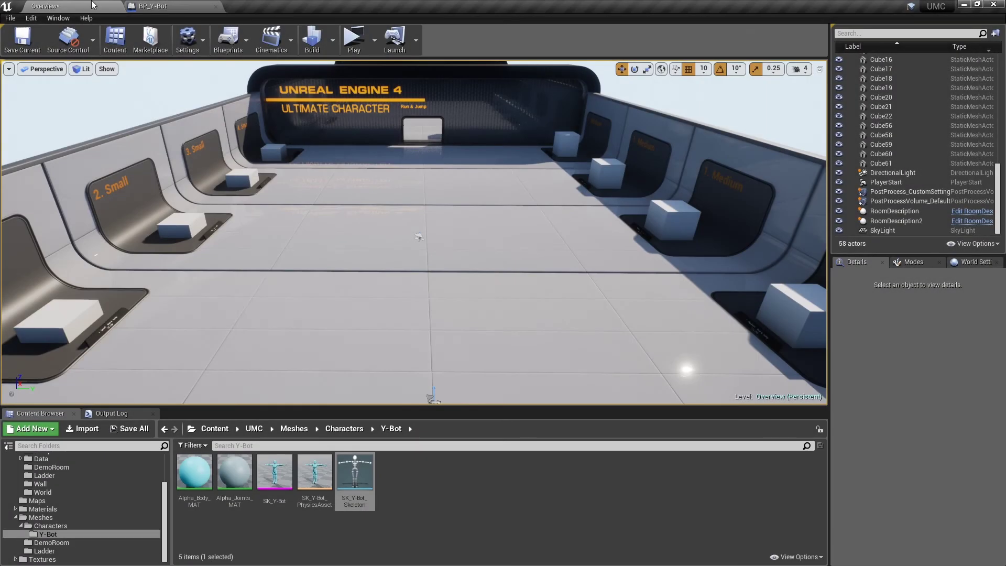
- Open the Free_Hang_Swinging animation from the Y-Bot animations folder
scroll(57, 515, "up", 3)
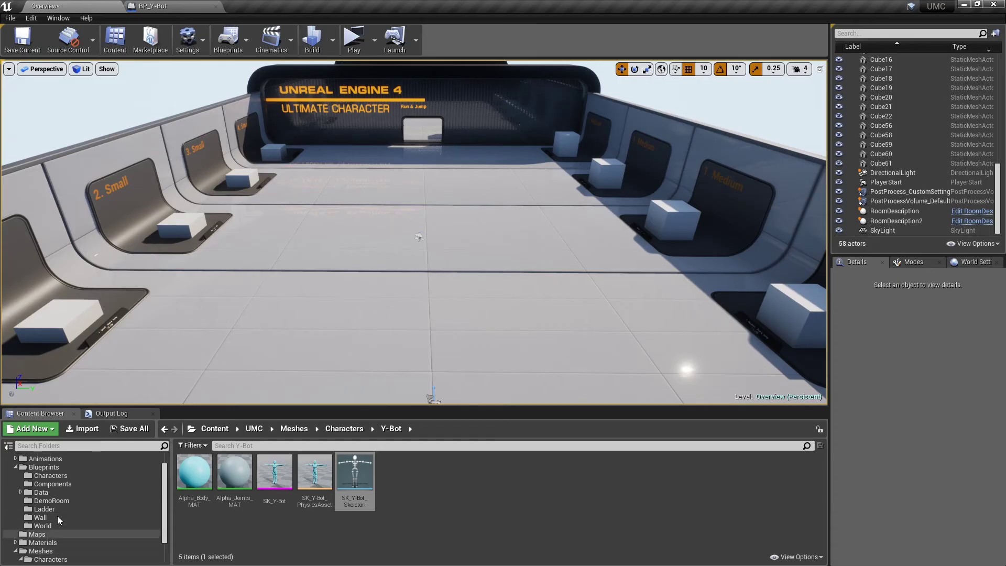
left_click(65, 476)
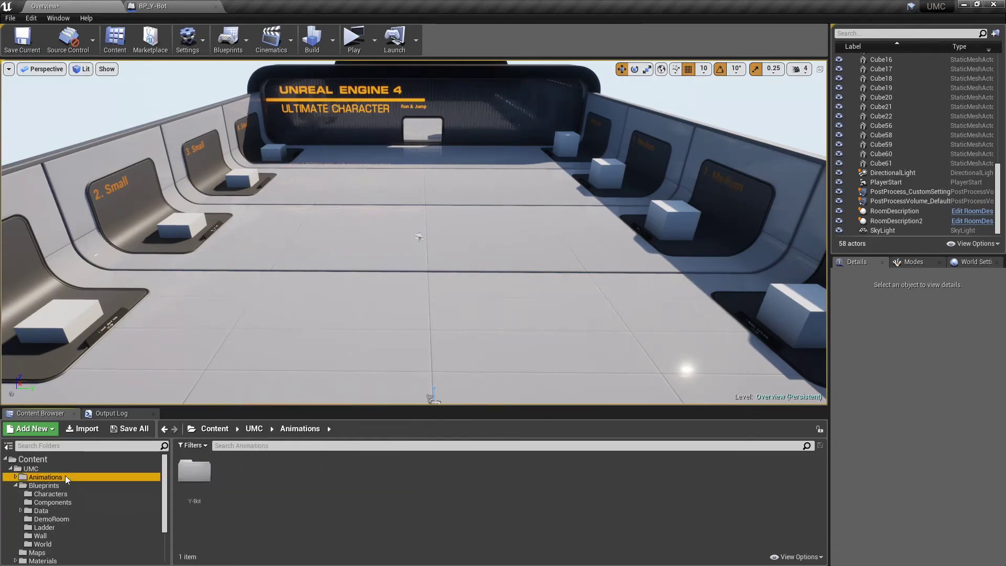
double_click(189, 474)
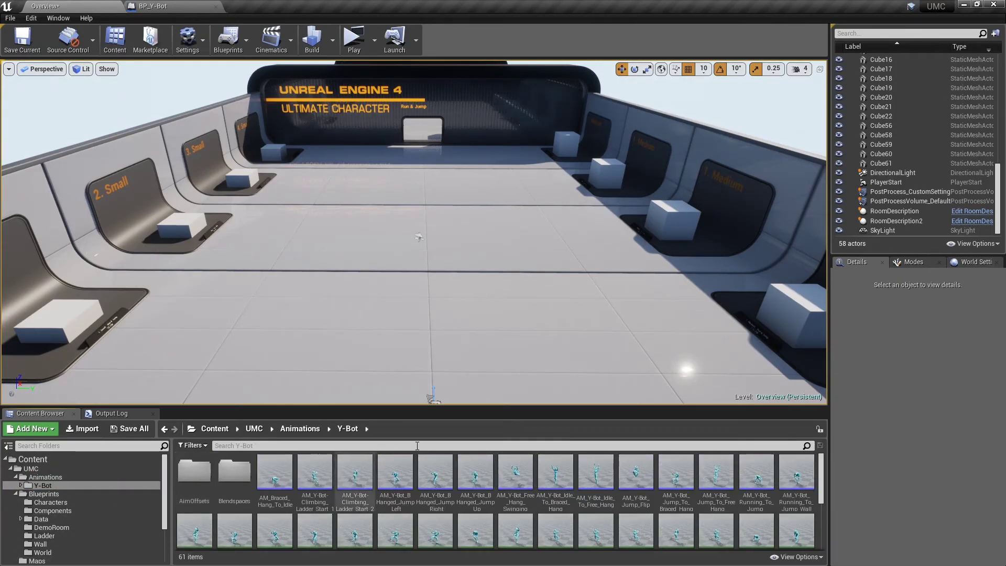
scroll(626, 511, "down", 5)
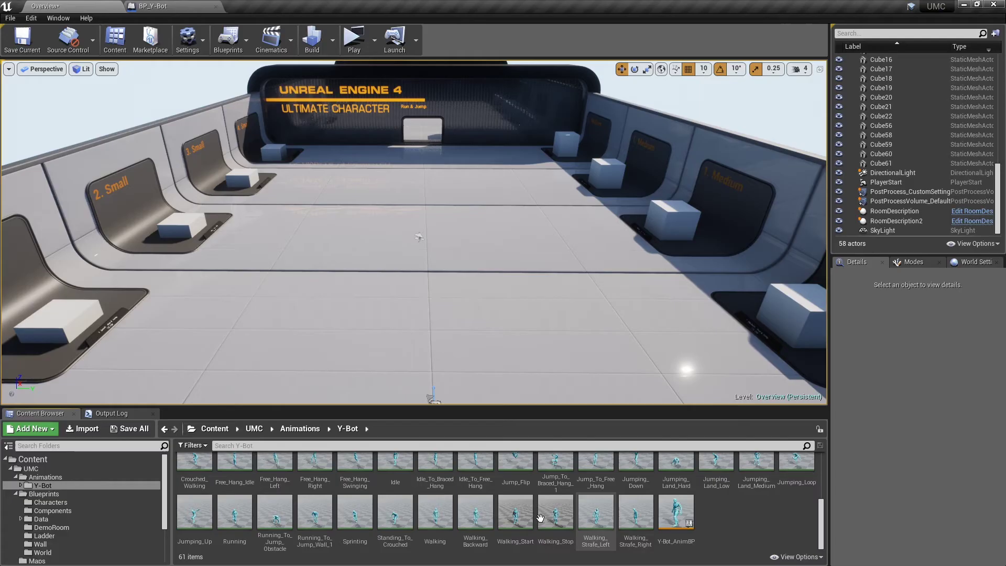
double_click(355, 475)
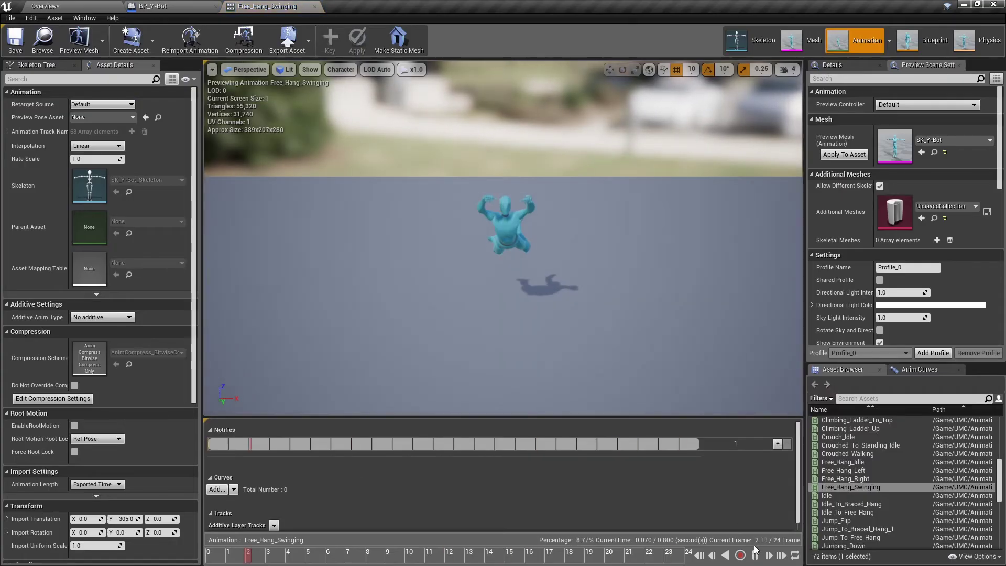
- Pause the preview and review its settings, including Import Translation Y of -305.0
left_click(754, 553)
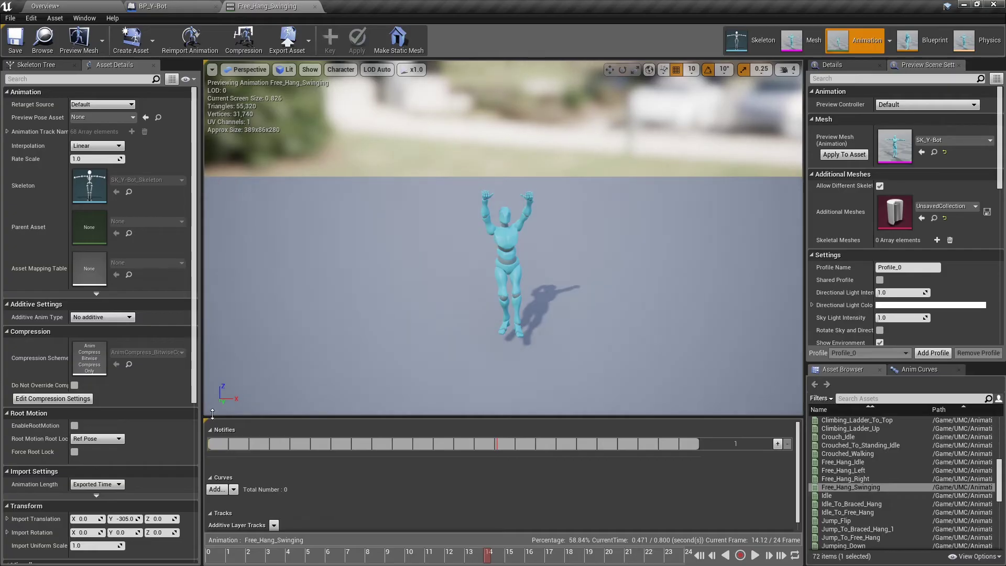
scroll(81, 320, "down", 6)
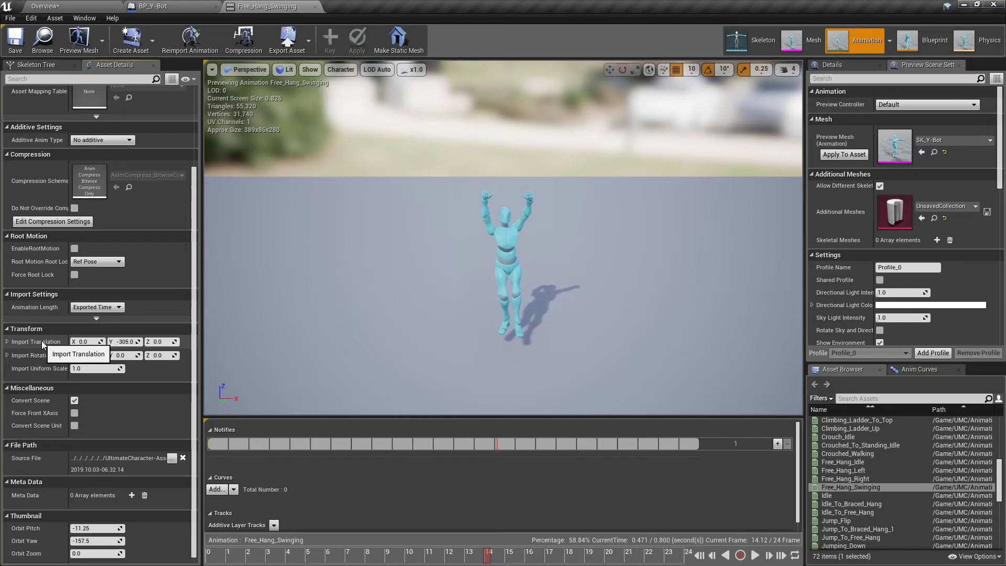
left_click(55, 18)
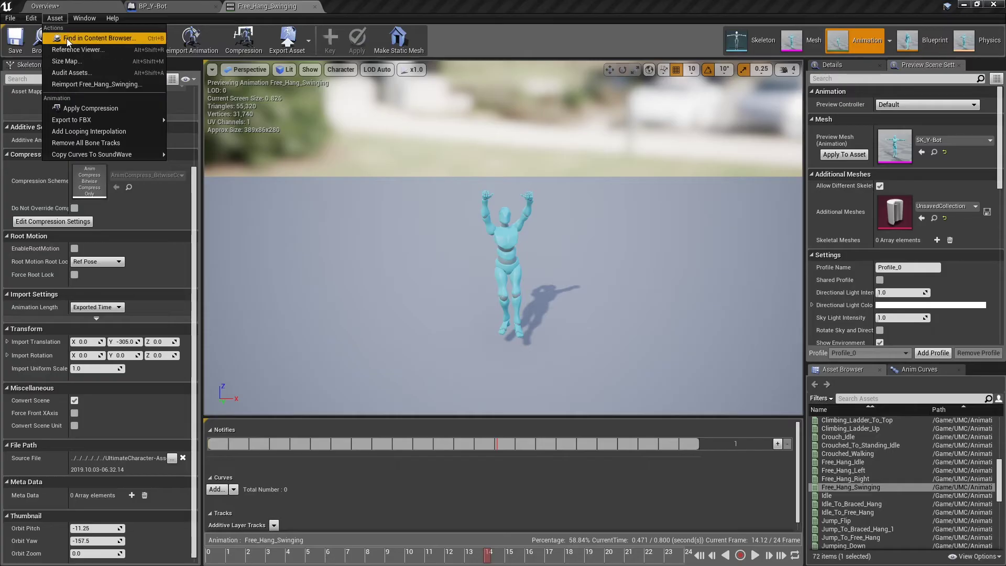
left_click(63, 20)
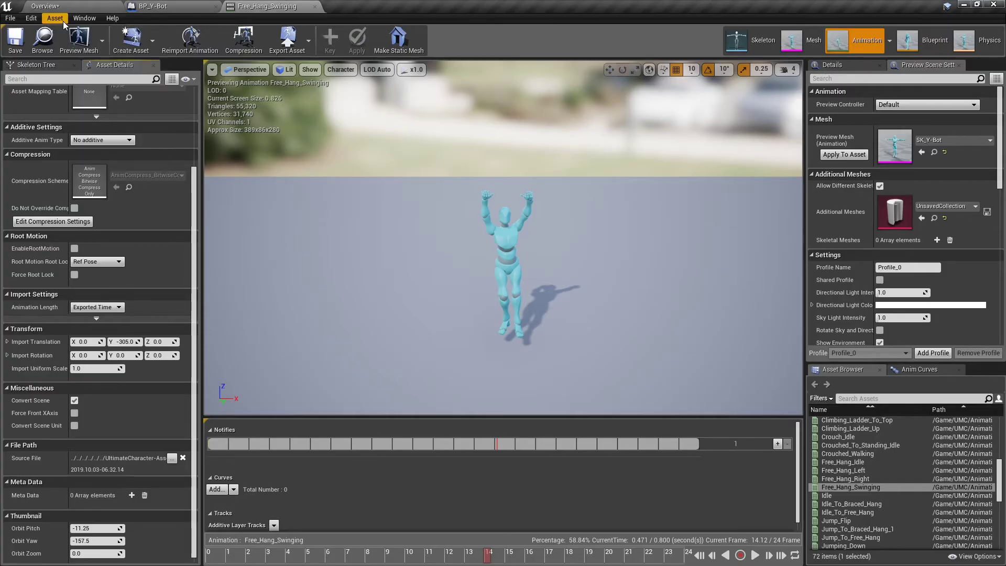
- Close Free_Hang_Swinging, open Idle_To_Braced_Hang and turn EnableRootMotion off
middle_click(286, 5)
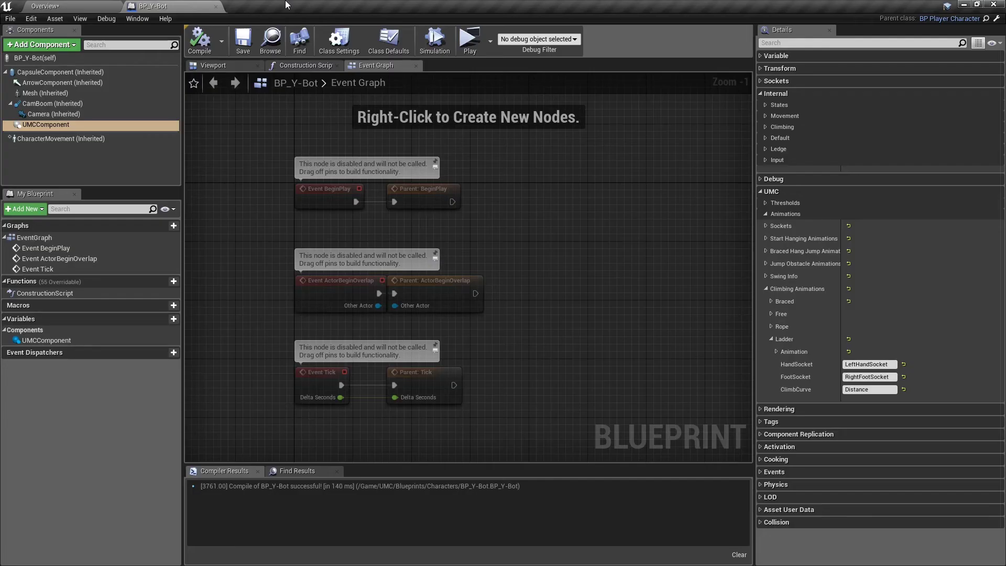
left_click(63, 6)
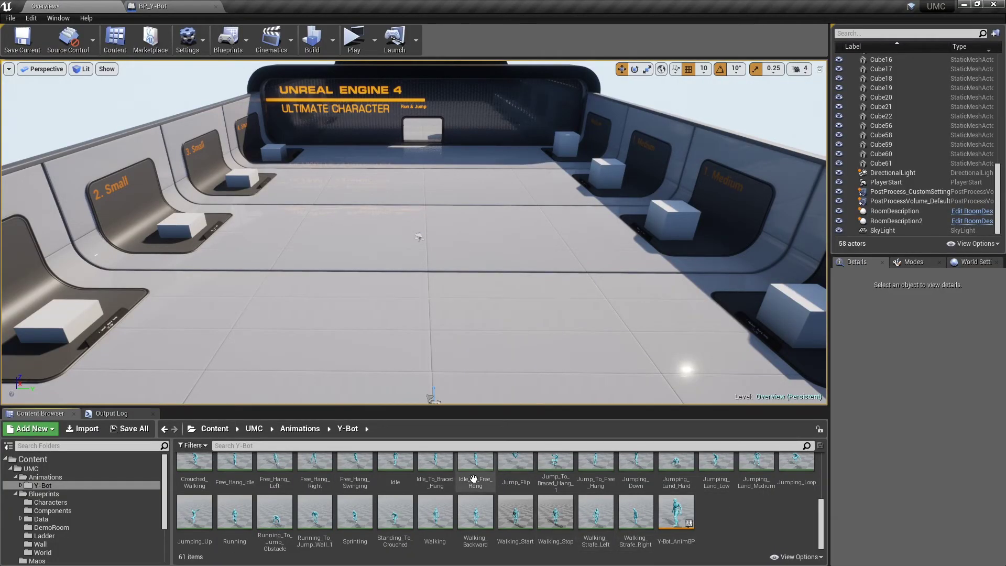
double_click(434, 463)
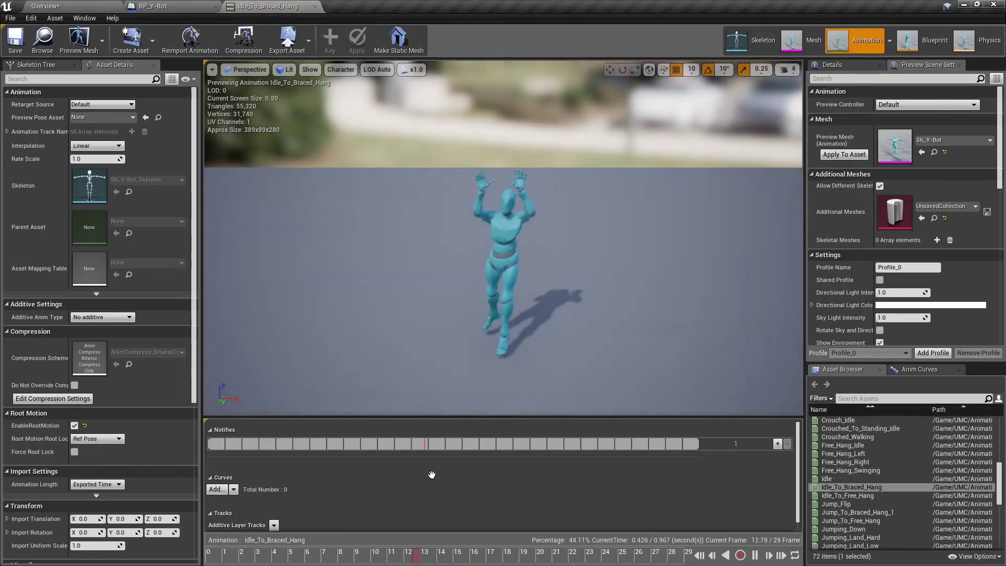
left_click(75, 426)
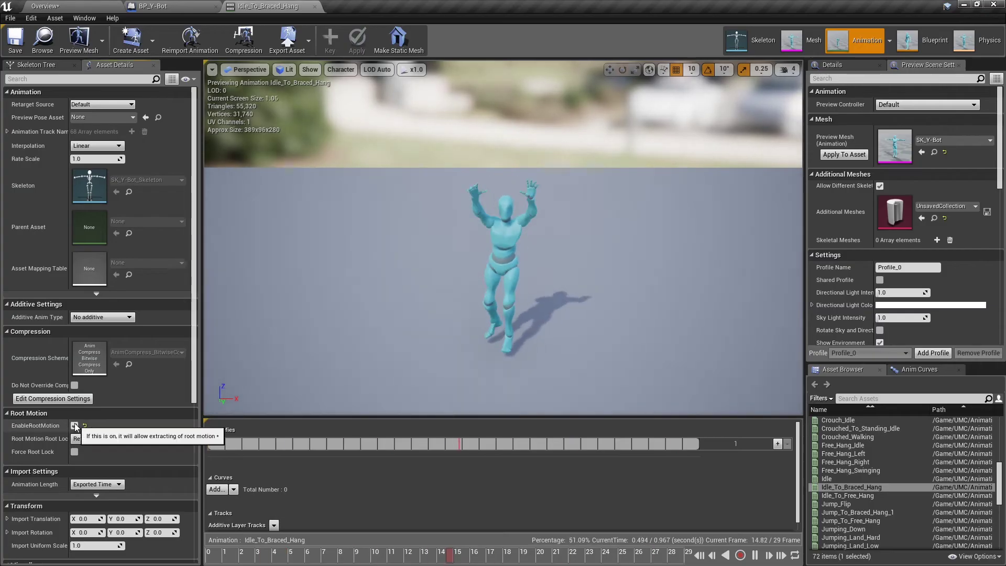
- Watch the root bone across the timeline, re-enable EnableRootMotion, and close the animation
left_click(36, 64)
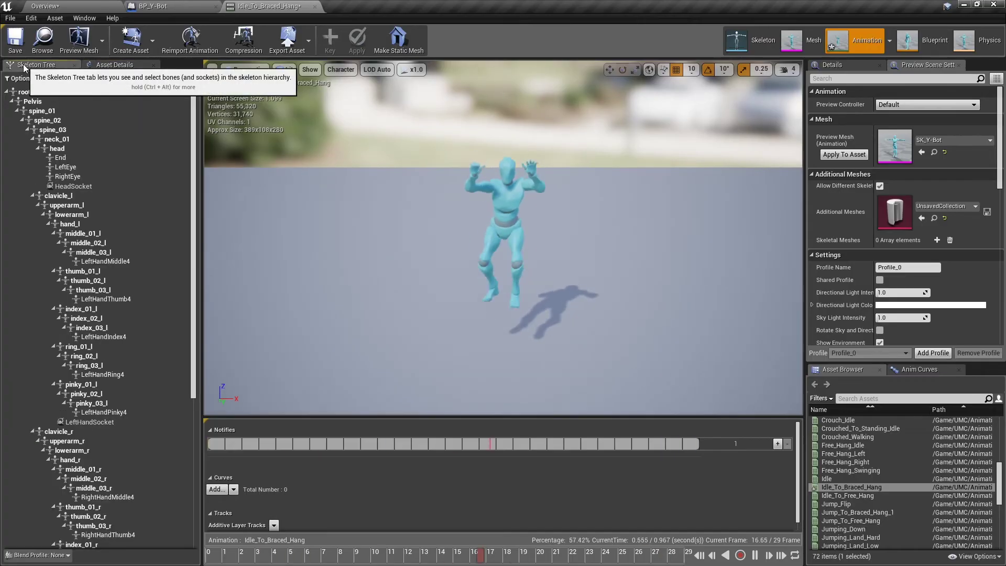
left_click(26, 93)
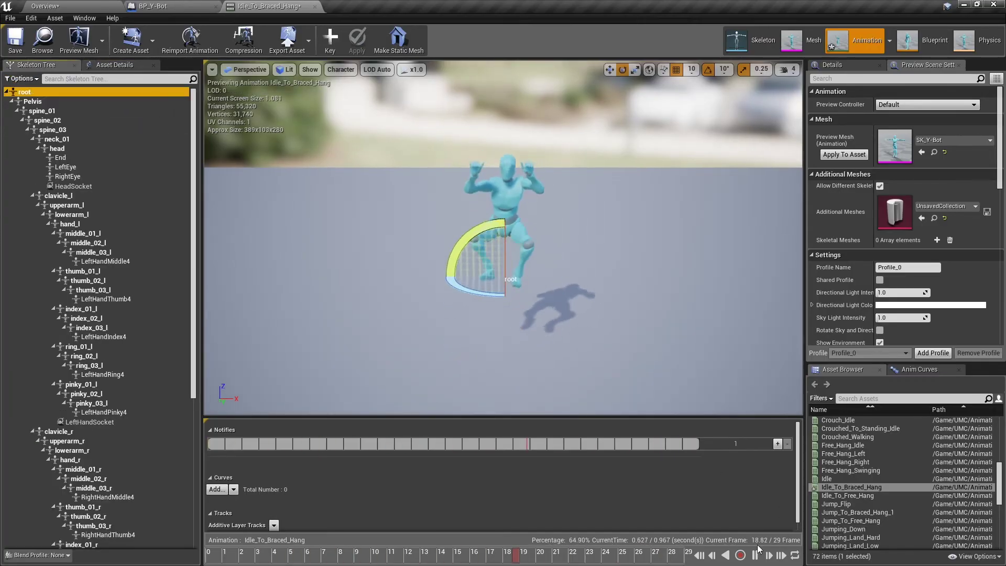
left_click(755, 555)
left_click_drag(277, 558, 685, 557)
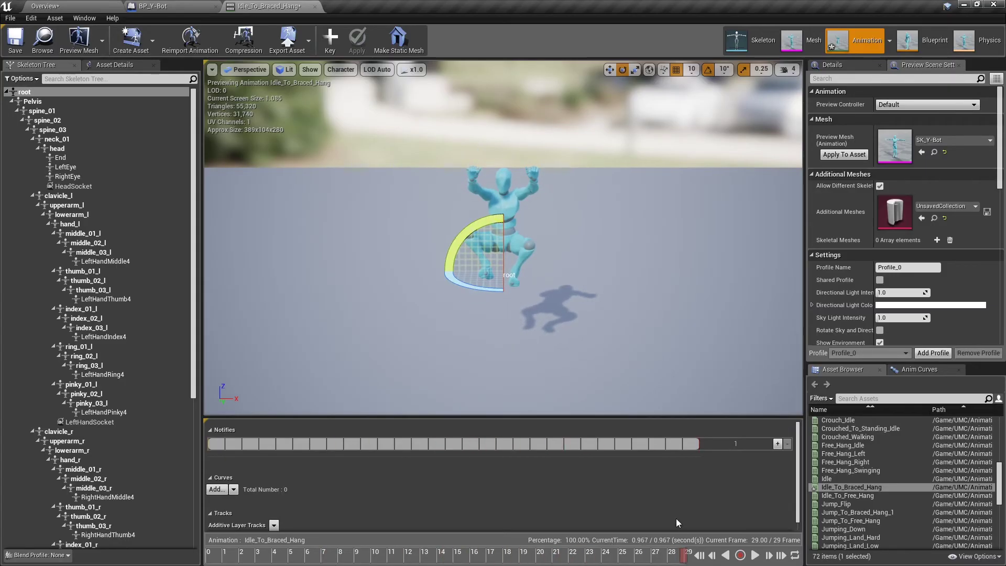
left_click(114, 64)
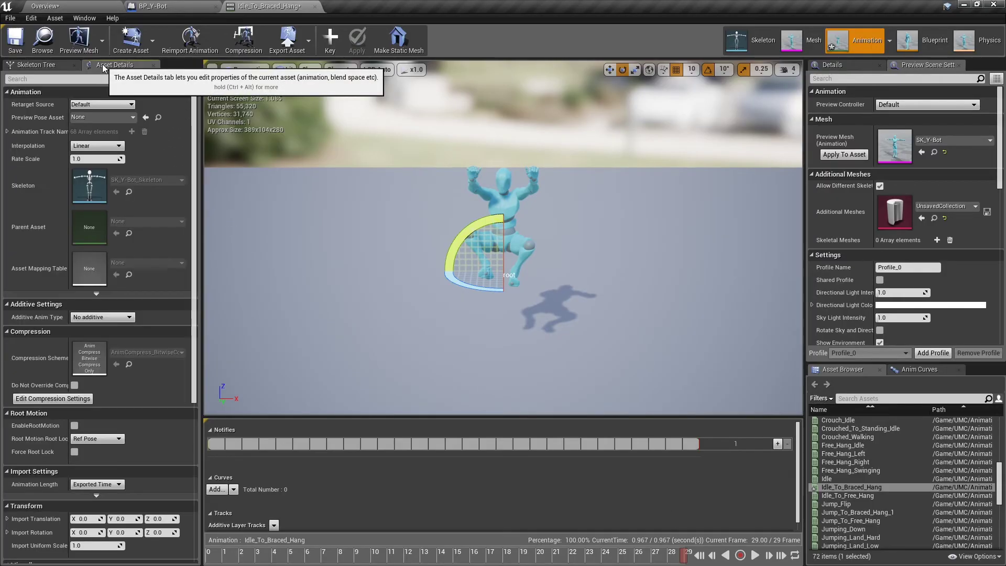
left_click(74, 426)
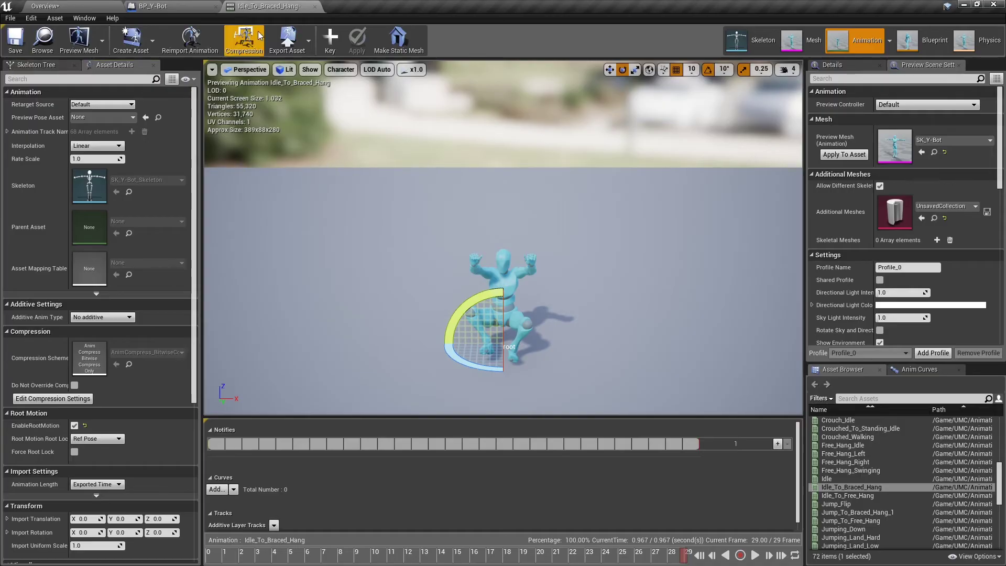
middle_click(274, 5)
left_click(114, 5)
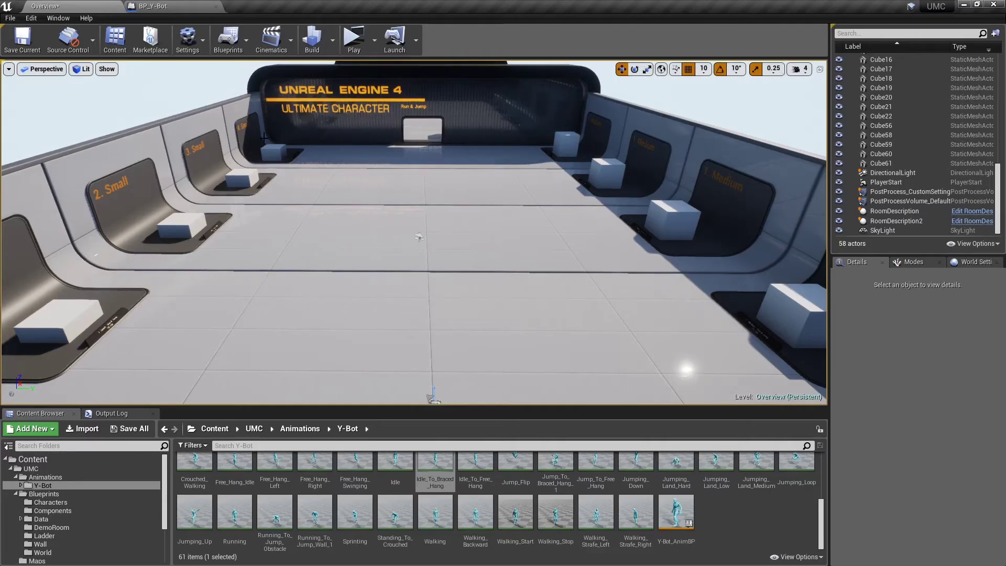
- Open Y-Bot_AnimBP and review its initialize and update-animation Event Graph nodes
left_click(725, 520)
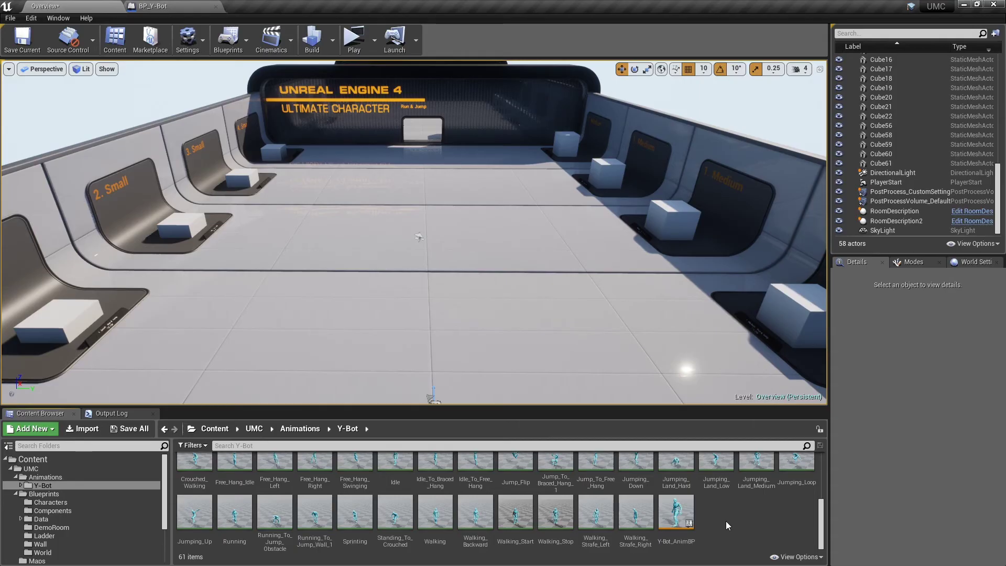
double_click(676, 512)
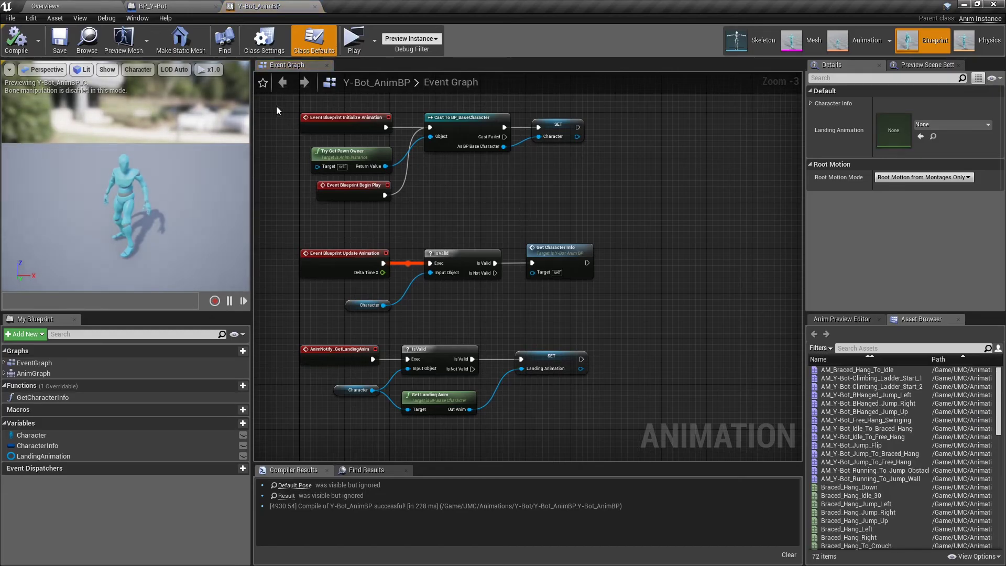
left_click_drag(276, 106, 630, 211)
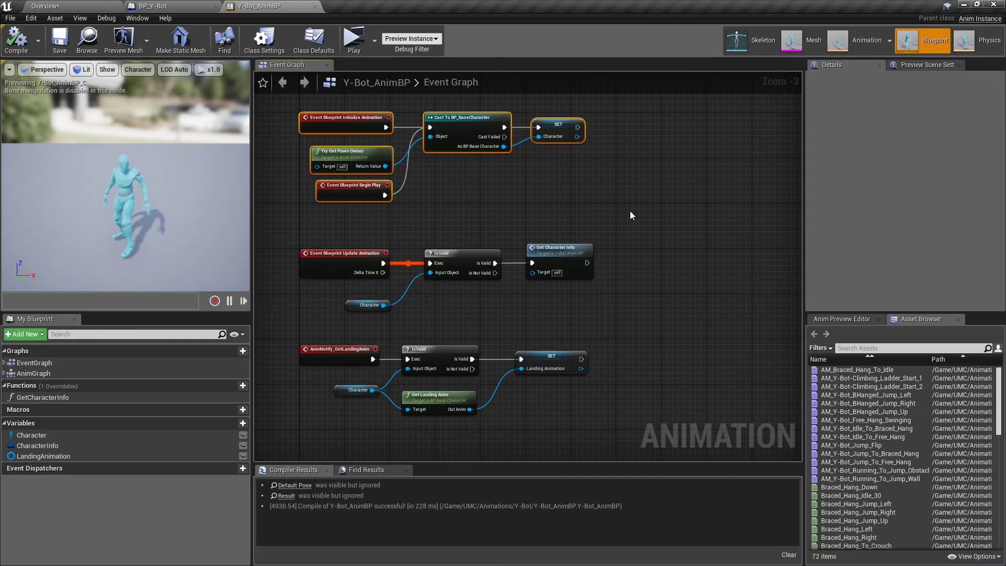
left_click(629, 211)
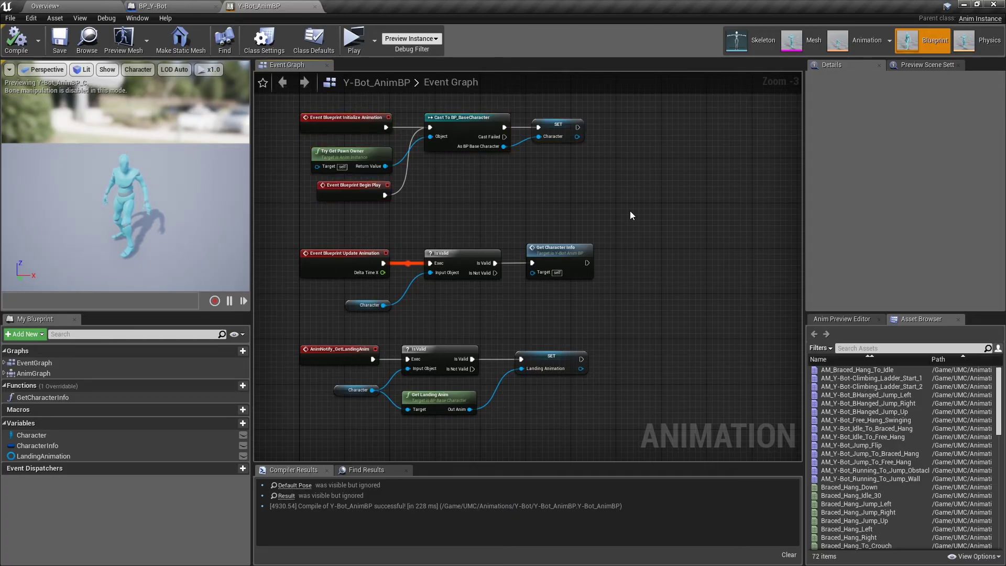
left_click(320, 254)
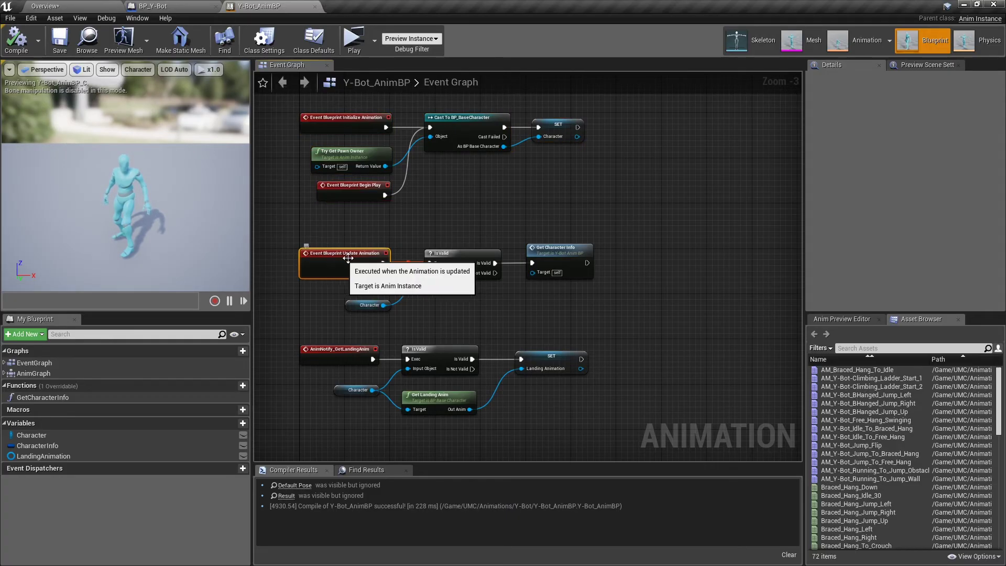
left_click(557, 252)
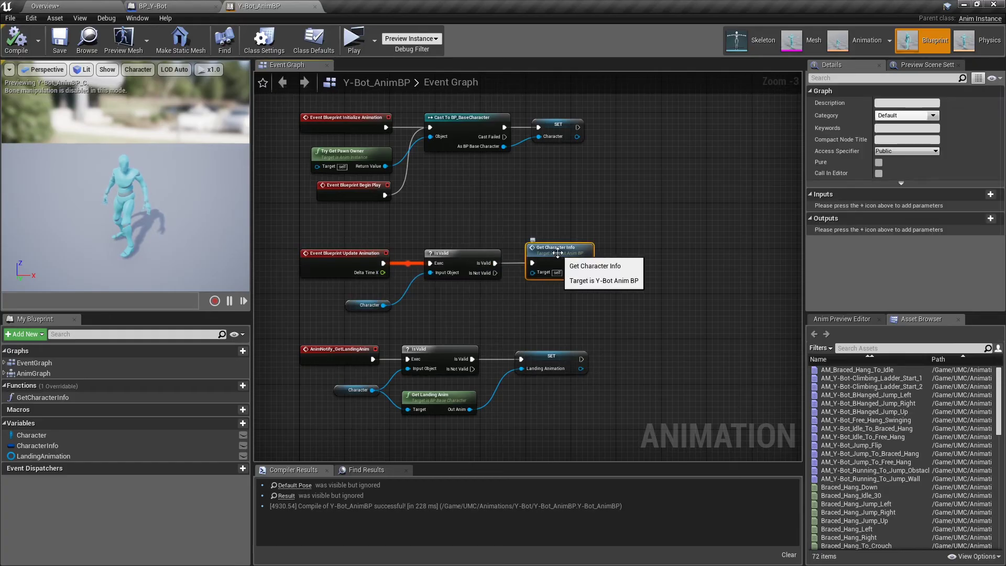
- Review the four nodes inside the Get Character Info function
double_click(557, 253)
right_click_drag(608, 324, 539, 325)
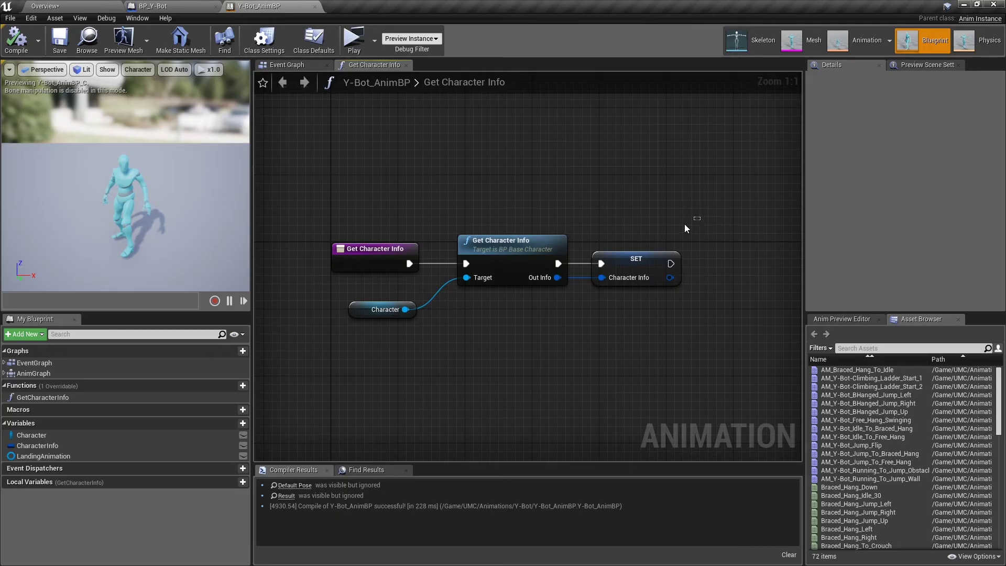
left_click_drag(684, 228, 293, 371)
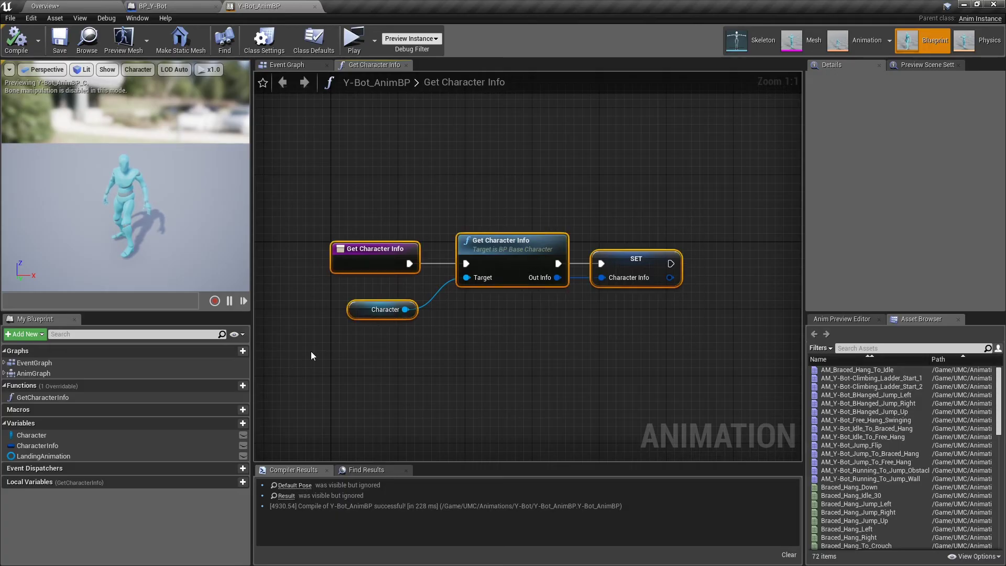
left_click(311, 356)
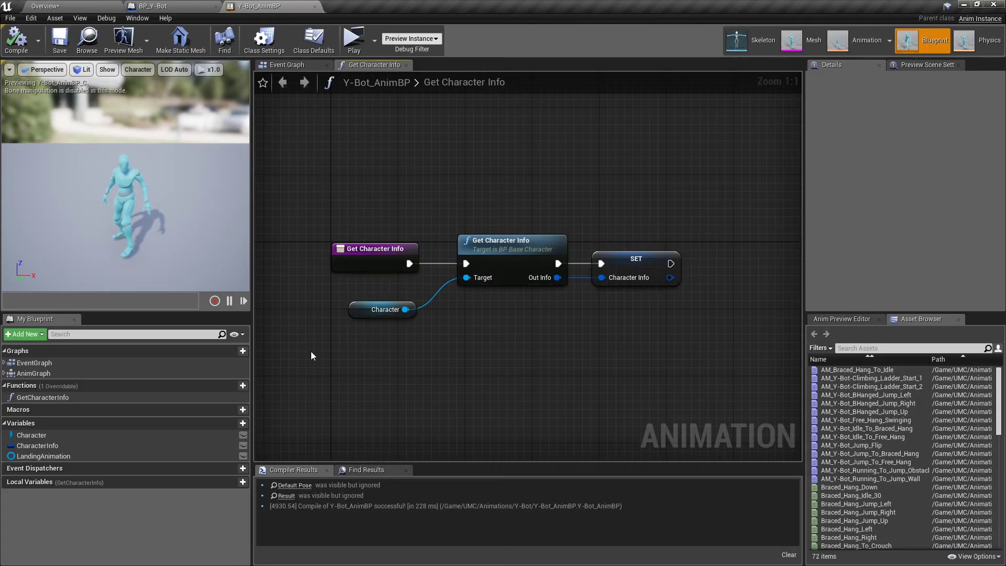
middle_click(350, 65)
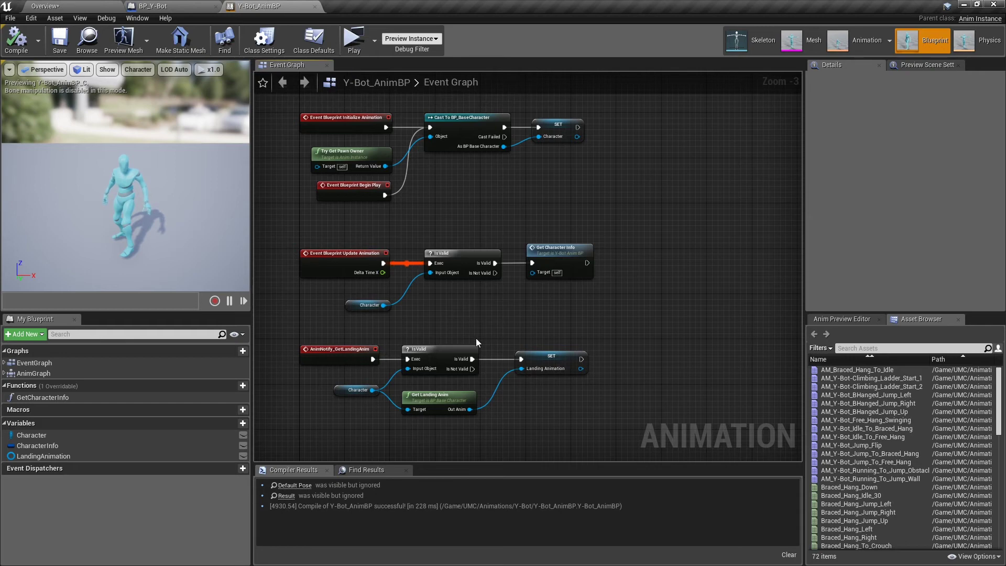
- Point out the landing-animation nodes, then open the AnimGraph
right_click_drag(476, 338, 491, 298)
left_click_drag(628, 292, 403, 398)
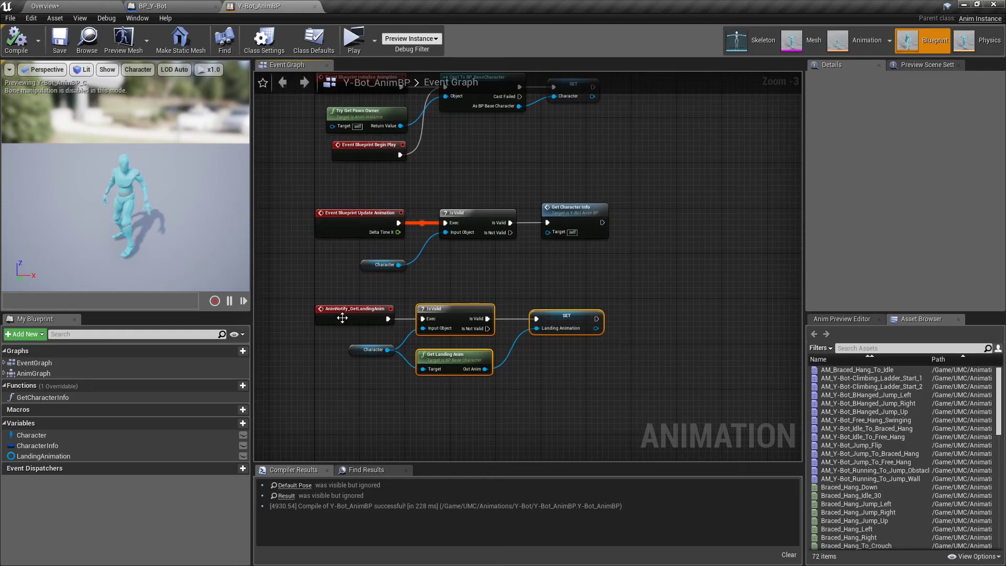
left_click(370, 379)
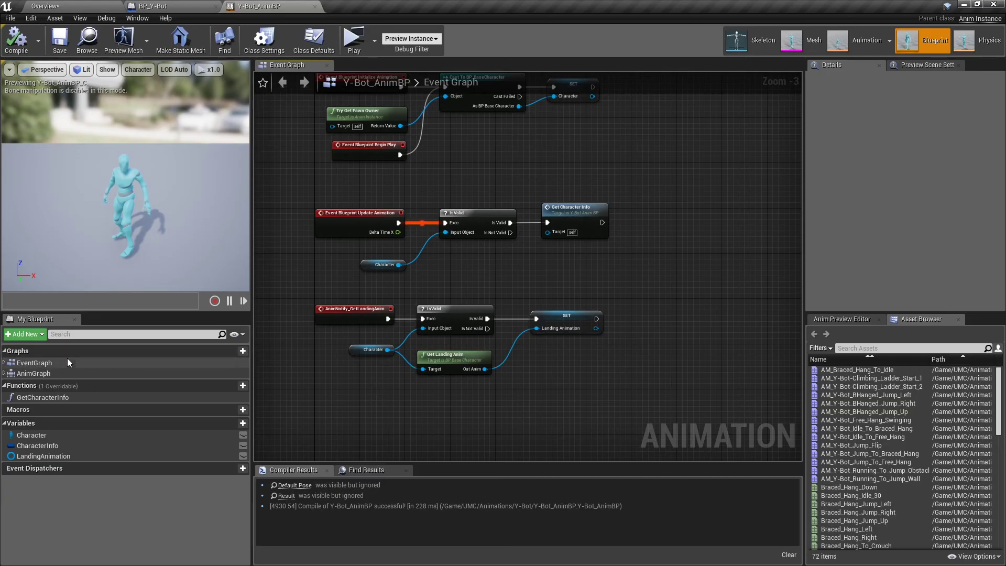
left_click(44, 373)
double_click(44, 372)
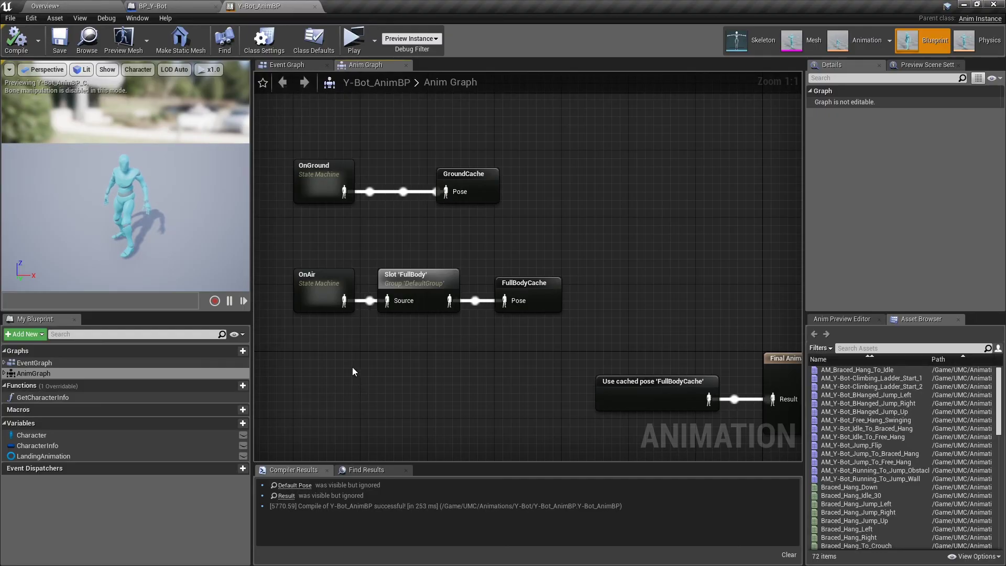
- Set the OnAir Landing state's entered-state event to GetLandingAnim and compile Y-Bot_AnimBP
left_click(319, 295)
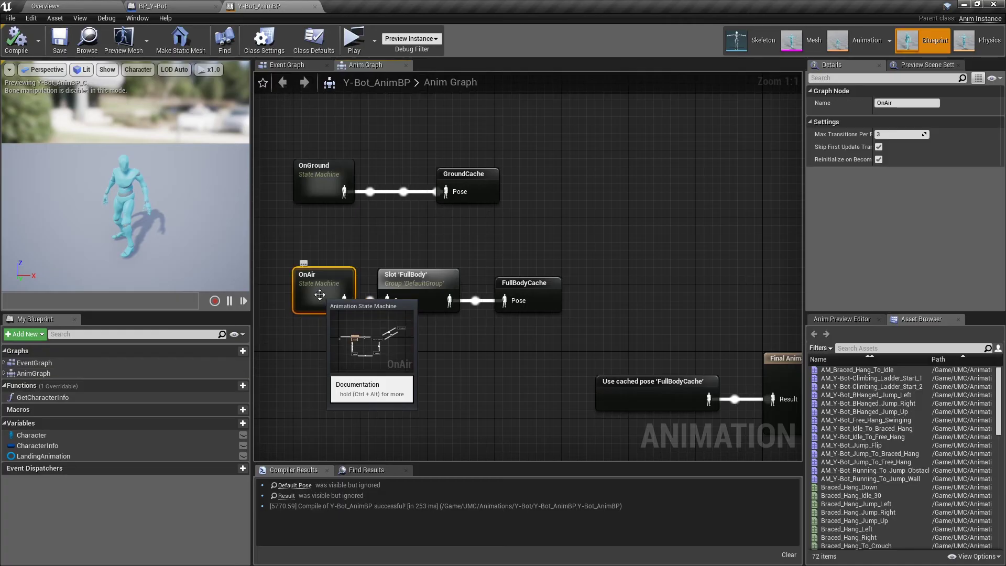
double_click(320, 294)
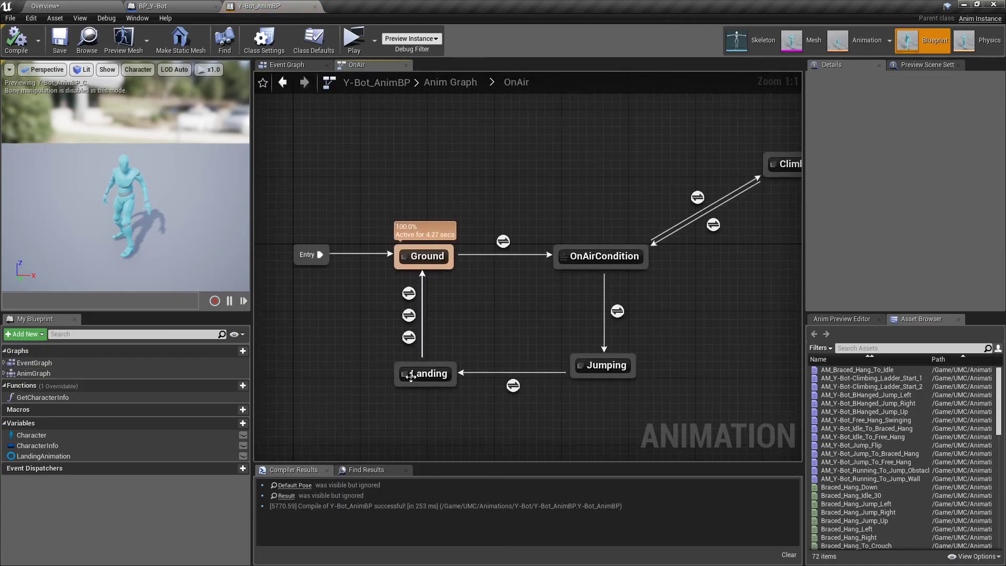
left_click(436, 376)
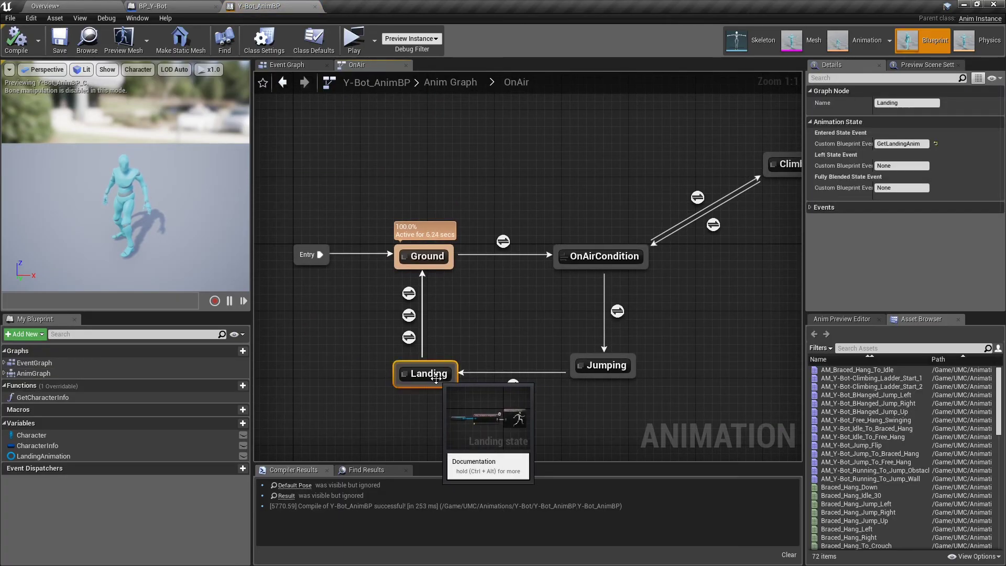
left_click(894, 144)
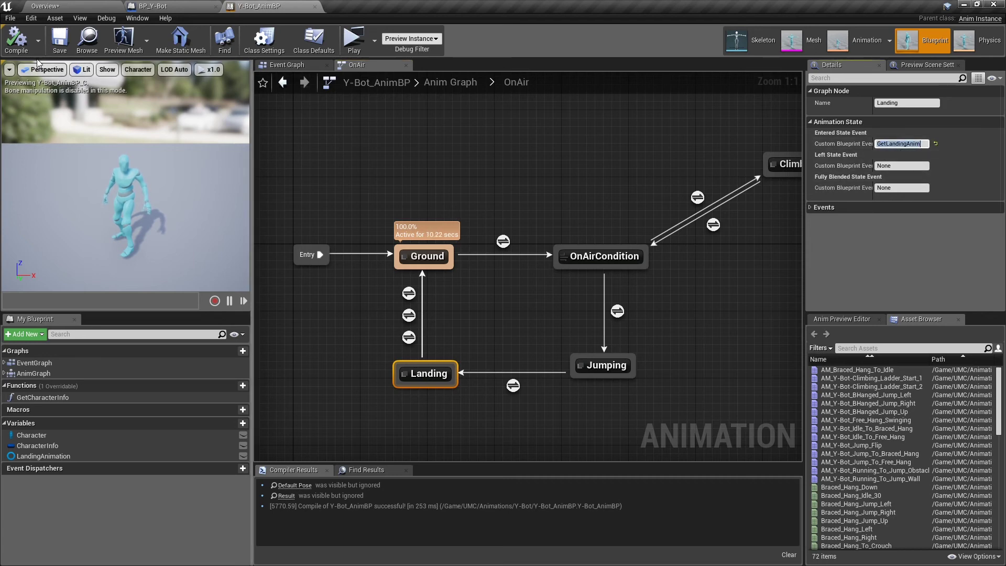
left_click(17, 44)
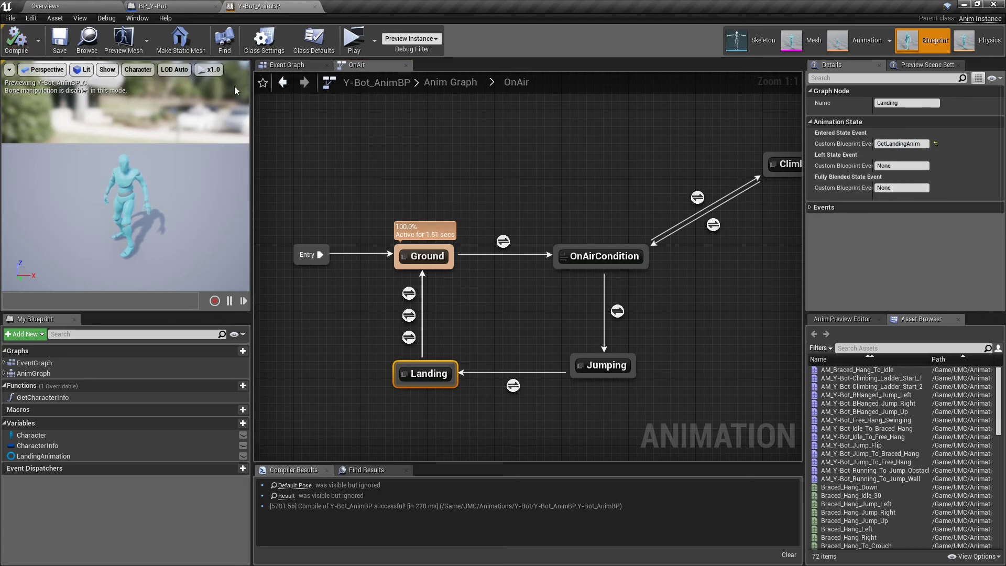
left_click(301, 67)
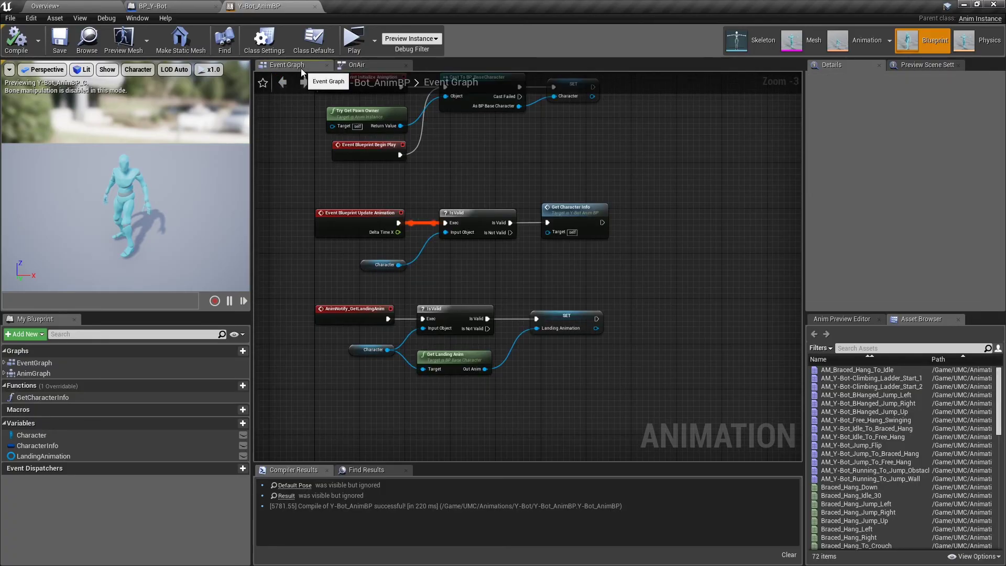
- Search the node list for 'get lan', then select the AnimNotify_GetLandingAnim event node
right_click(344, 410)
type("get lan")
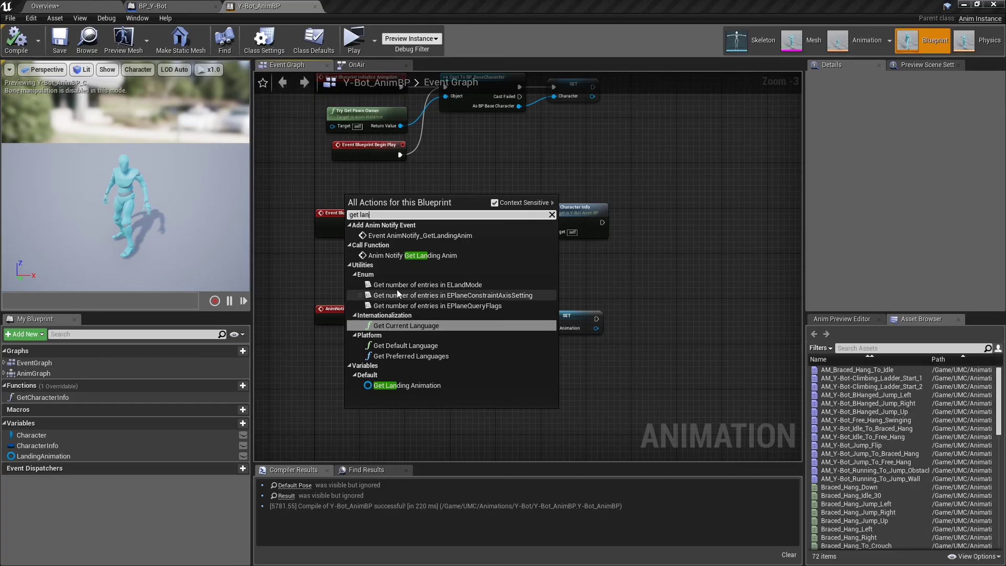
left_click(342, 314)
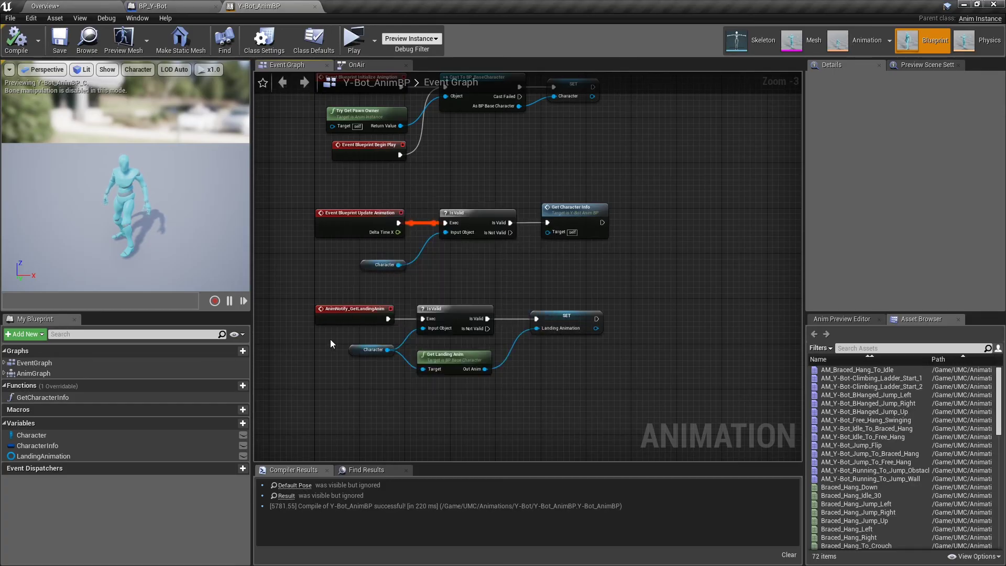
left_click(342, 315)
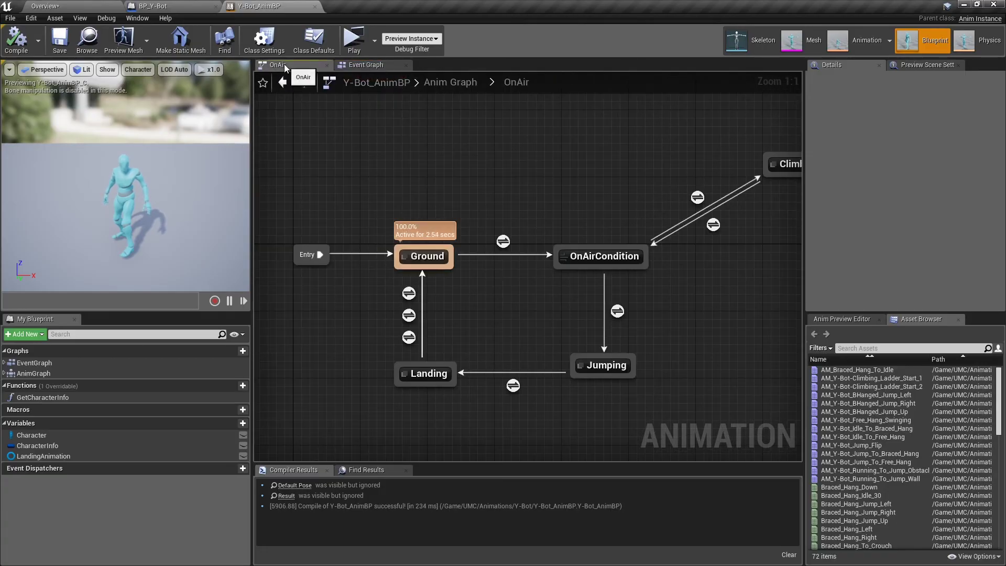
- In the Anim Graph, check the FullBody slot node, then open AM_Braced_Hang_To_Idle to compare its slot
left_click(282, 83)
left_click(400, 283)
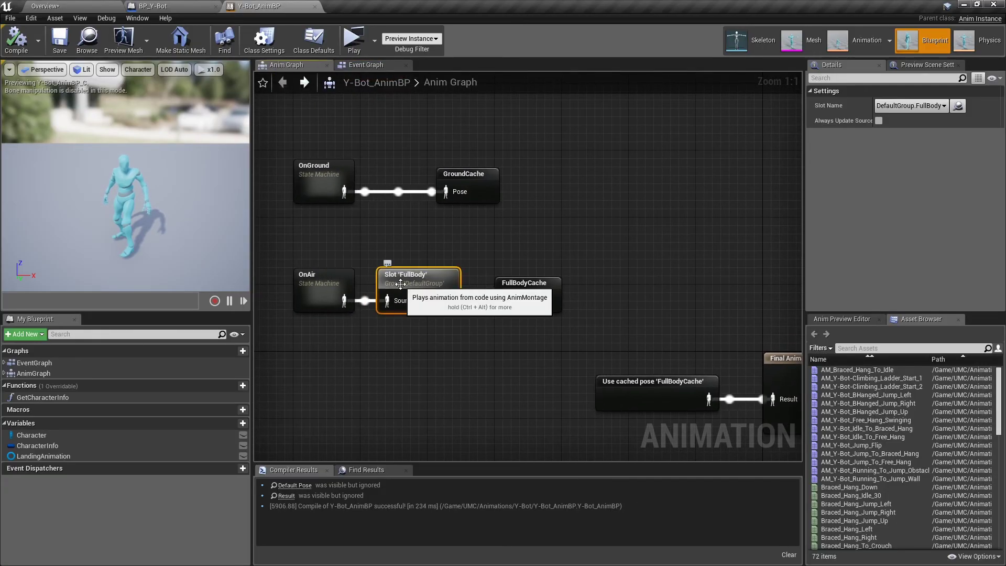
left_click_drag(407, 334, 471, 314)
double_click(866, 370)
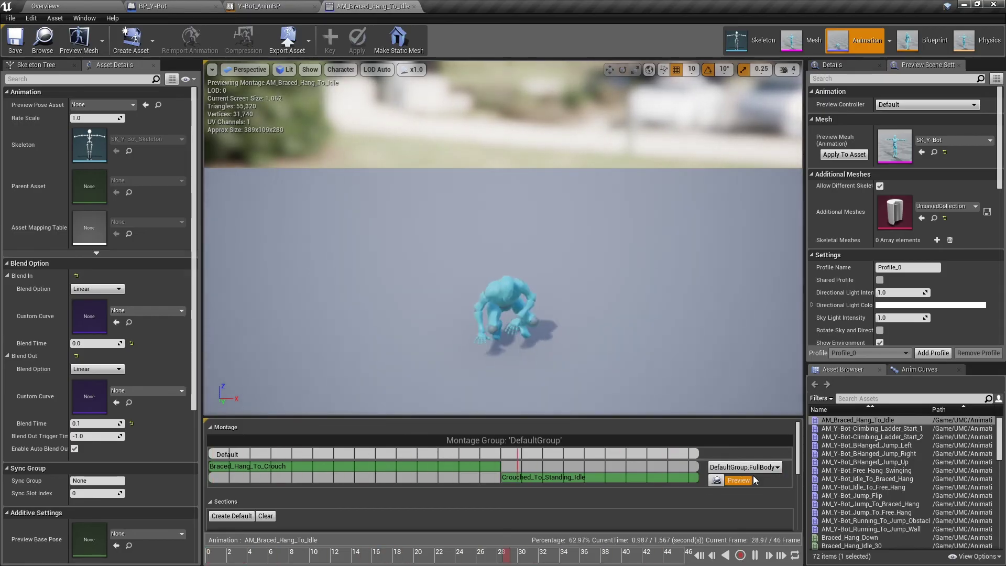
- Close the montage and Y-Bot_AnimBP editors, then open AM_Y-Bot_Idle_To_Braced_Hang from the Overview level
middle_click(385, 6)
middle_click(284, 5)
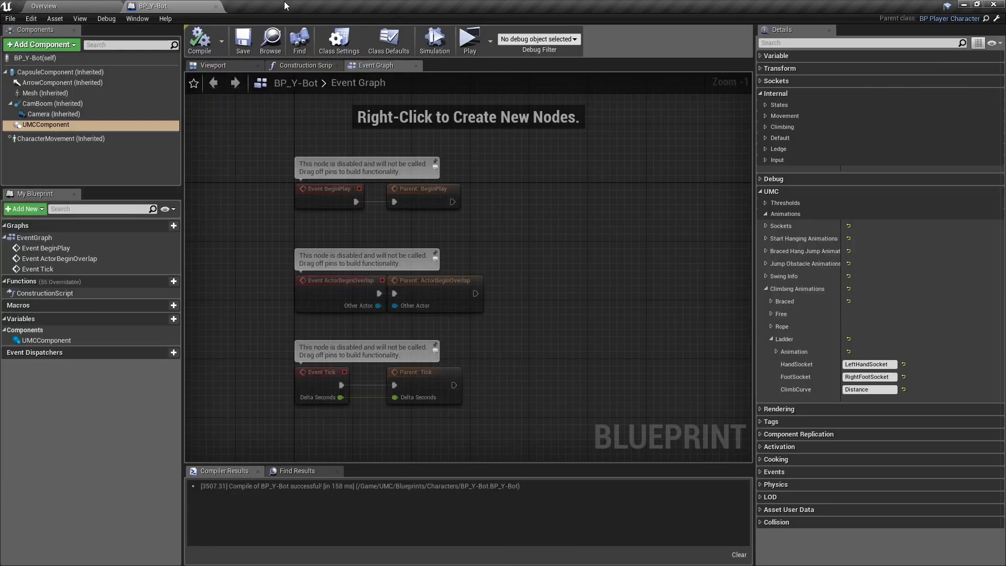
left_click(43, 6)
scroll(708, 518, "up", 2)
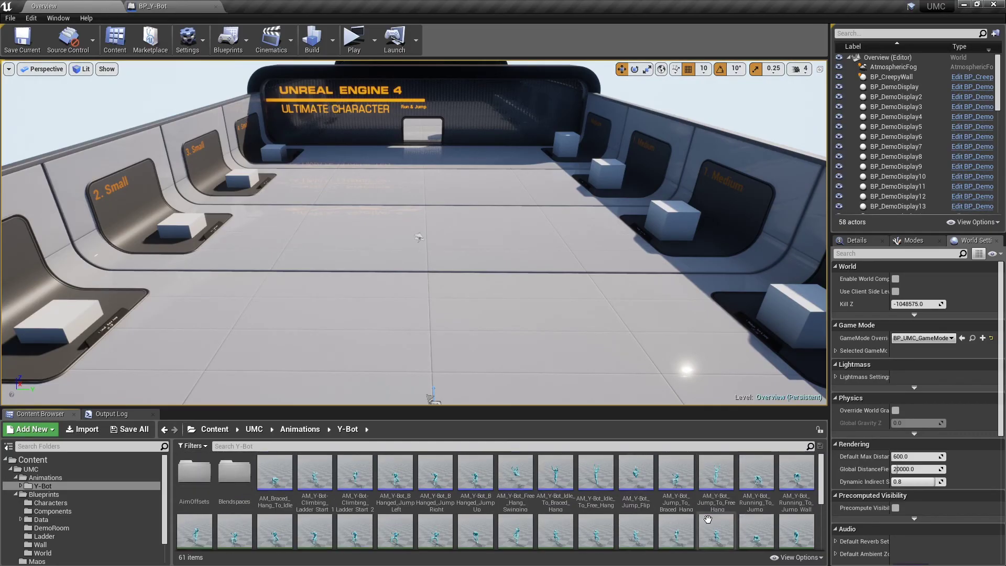
left_click(569, 484)
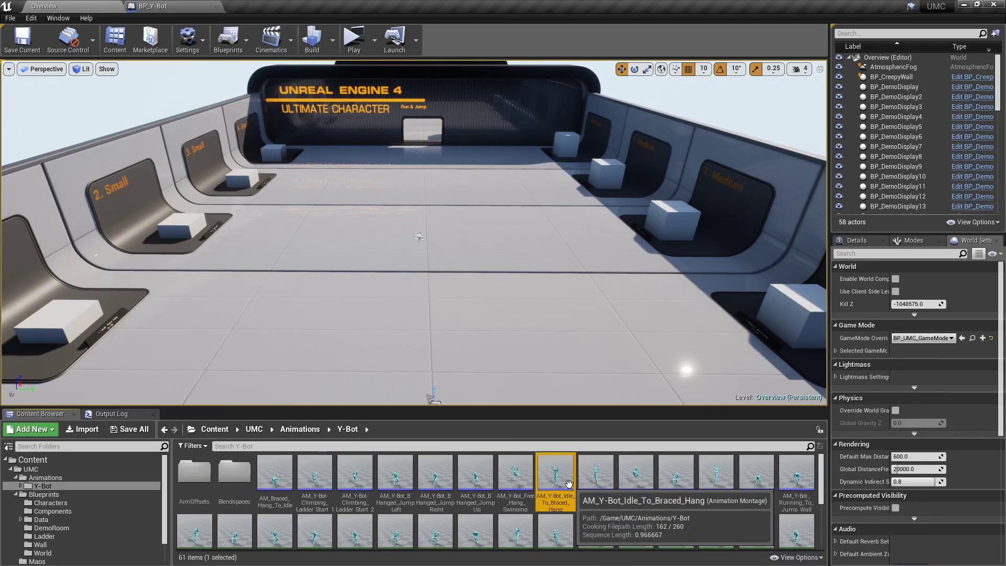
double_click(569, 484)
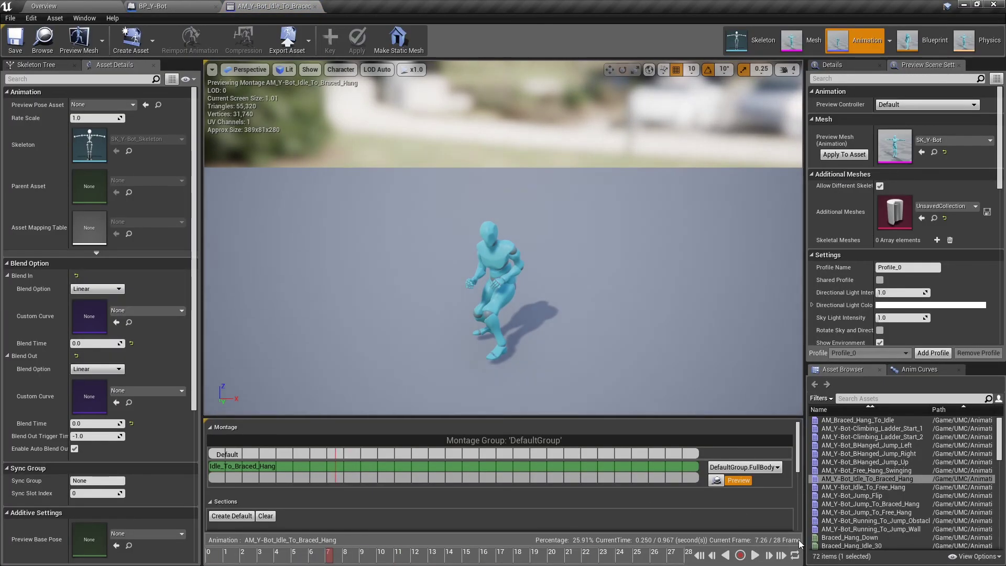
scroll(798, 531, "down", 4)
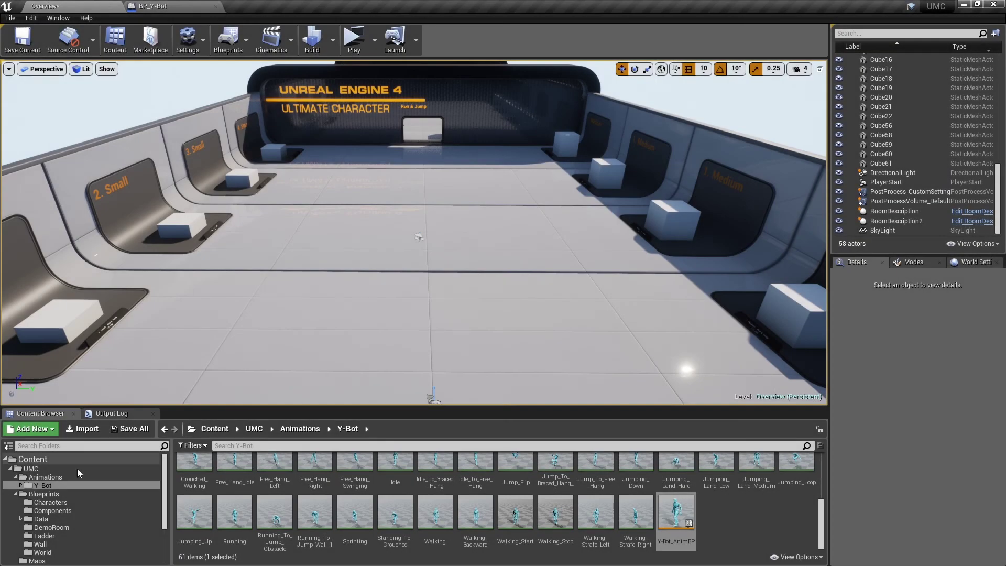
- Open the Blueprints > Ladder folder and select the BP_Ladder blueprint
left_click(44, 535)
left_click(203, 476)
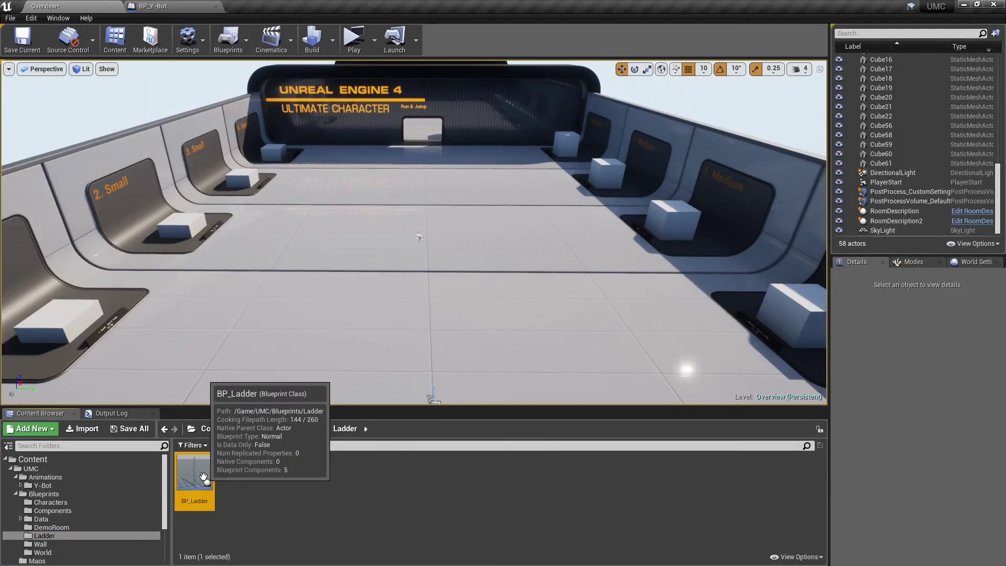
scroll(521, 173, "down", 3)
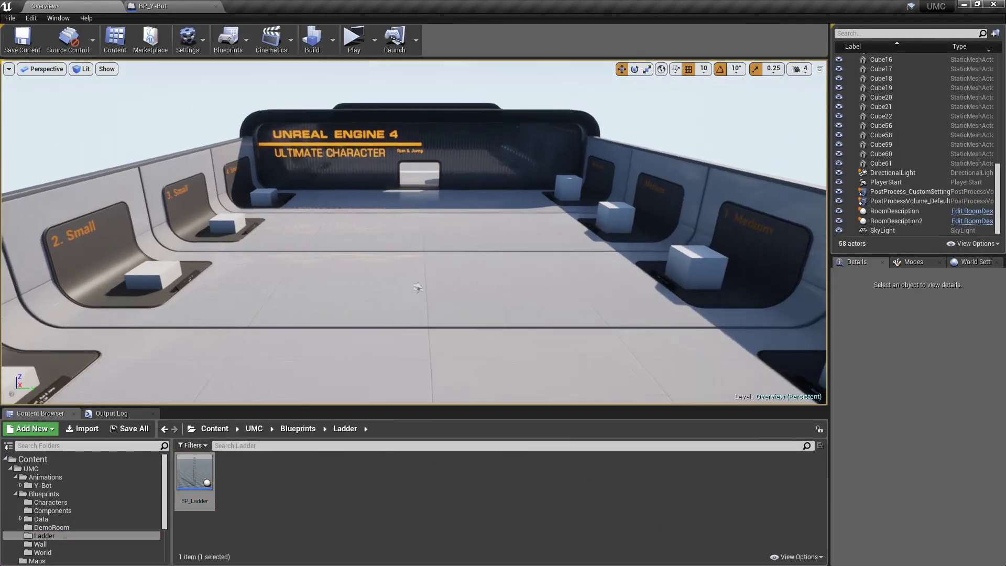
- Select BP_Ladder2 on the wall to show Ladder Height 600.0 and Step Height 19.5
right_click_drag(417, 287, 417, 287)
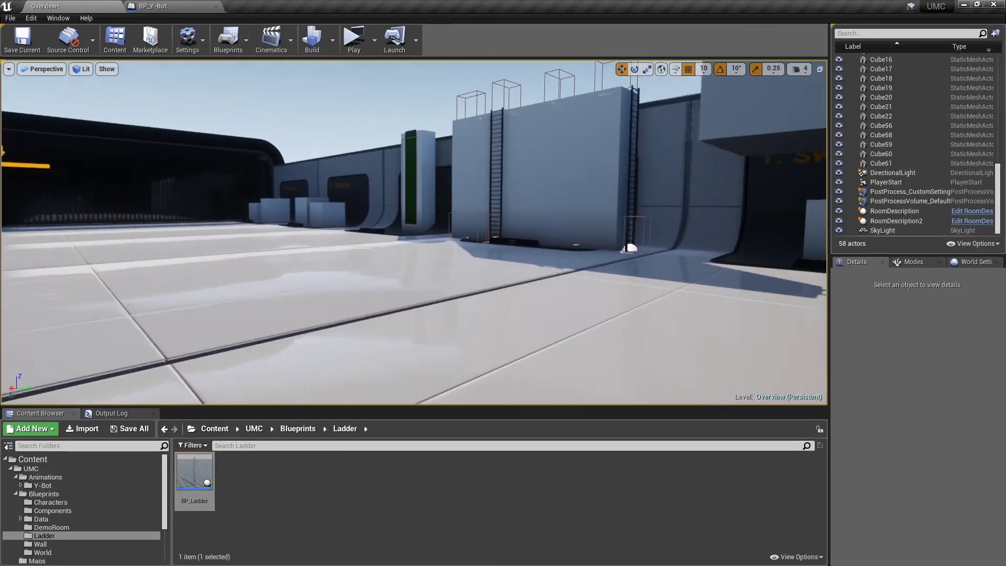
right_click_drag(510, 178, 510, 179)
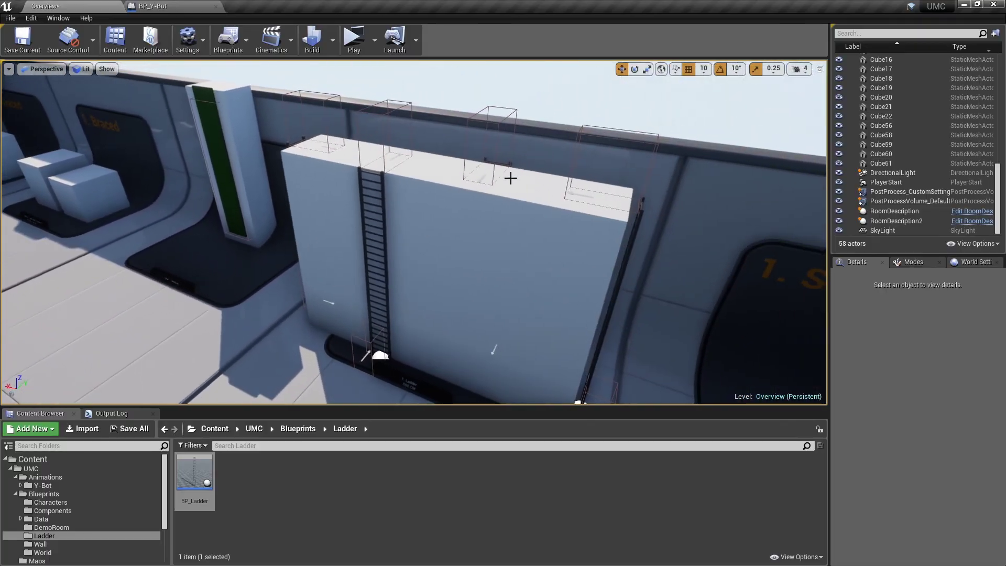
left_click(373, 251)
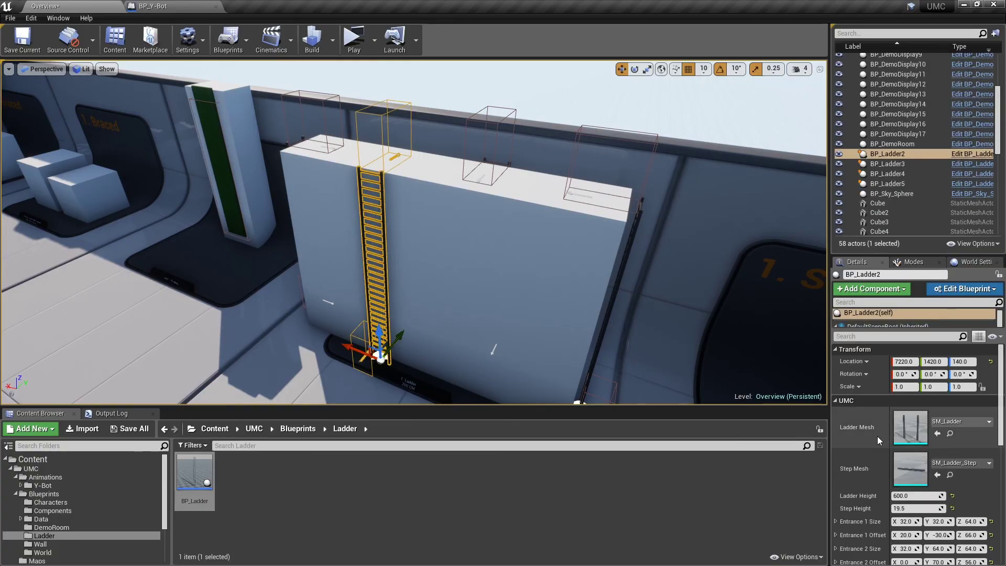
scroll(877, 436, "down", 2)
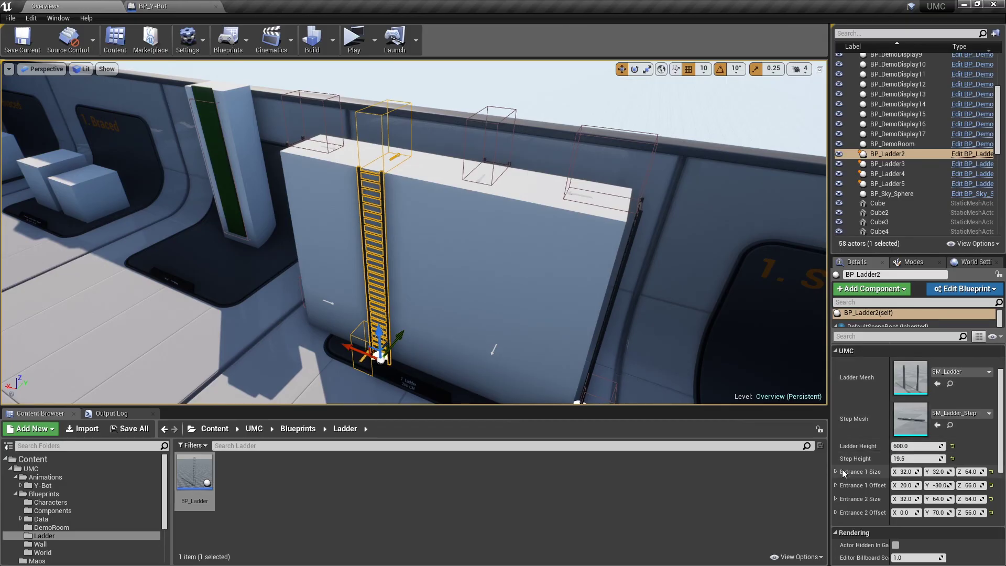
right_click_drag(472, 236, 434, 225)
left_click(904, 485)
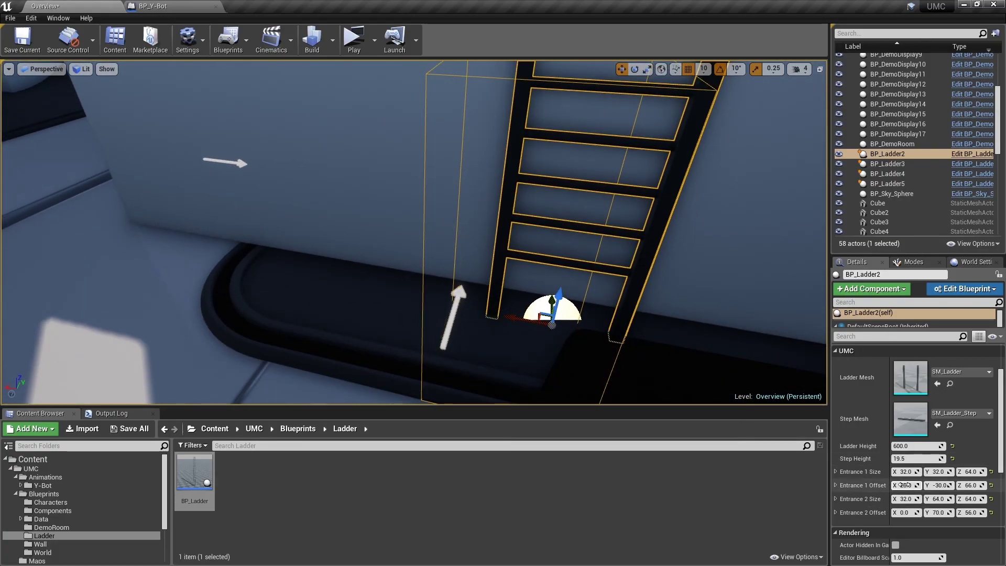
type("0")
key("Return")
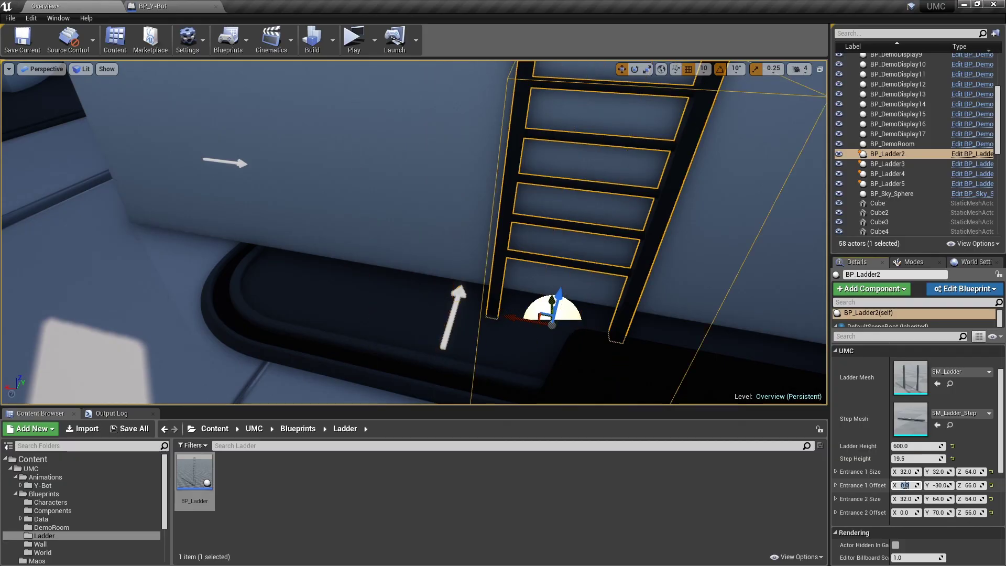
type("20")
key("Return")
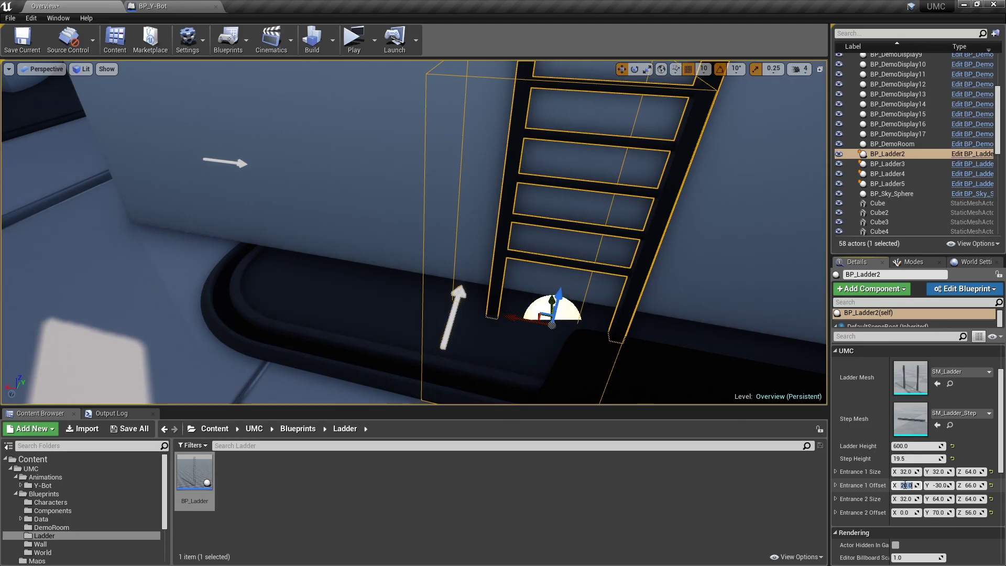
right_click_drag(414, 230, 413, 230)
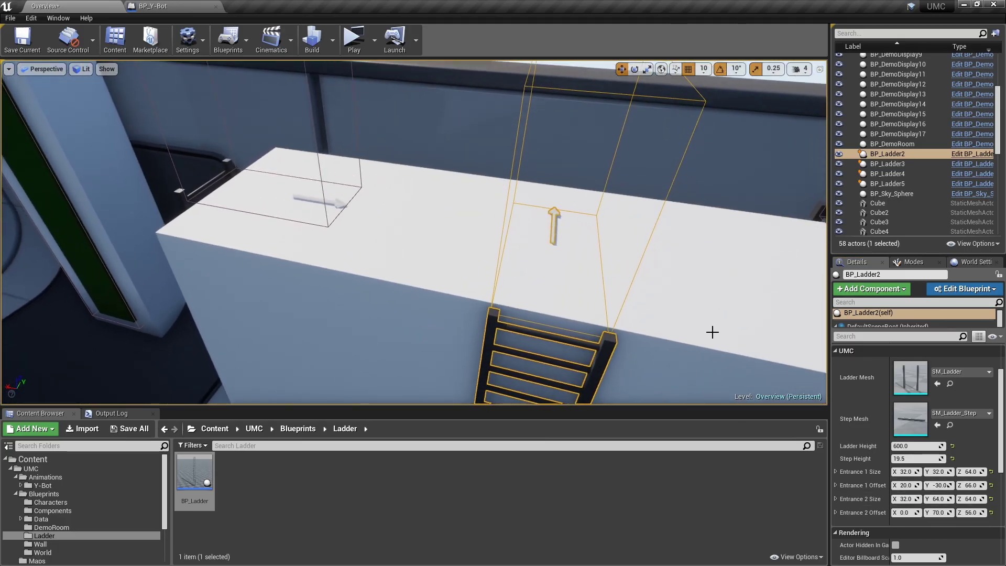
left_click(904, 513)
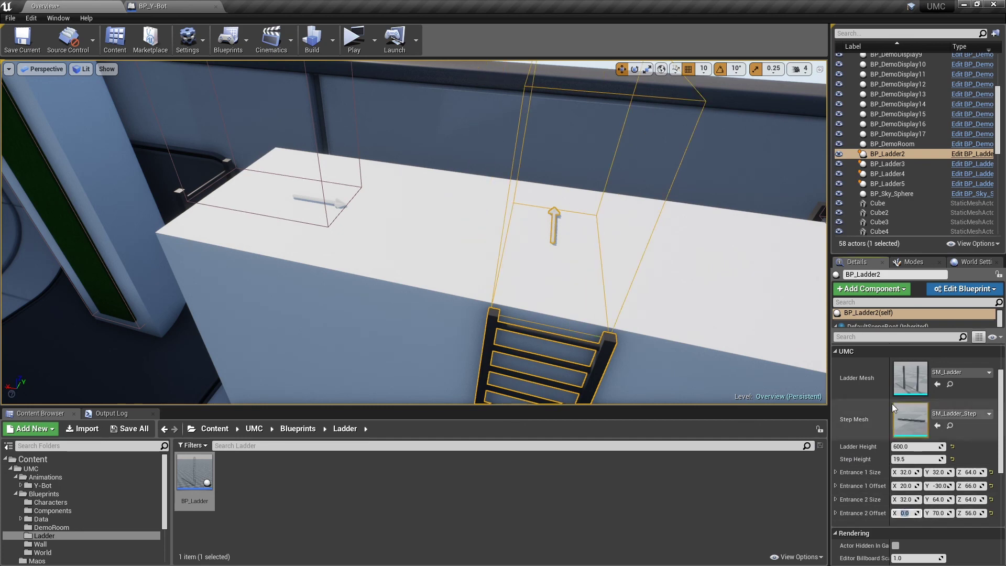
left_click_drag(905, 330, 902, 391)
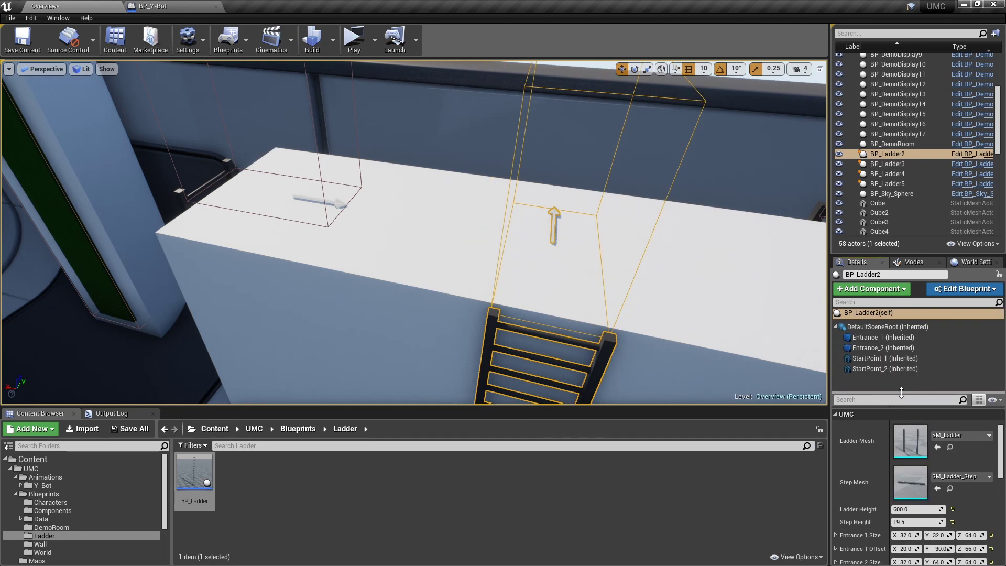
left_click(900, 359)
left_click(888, 369)
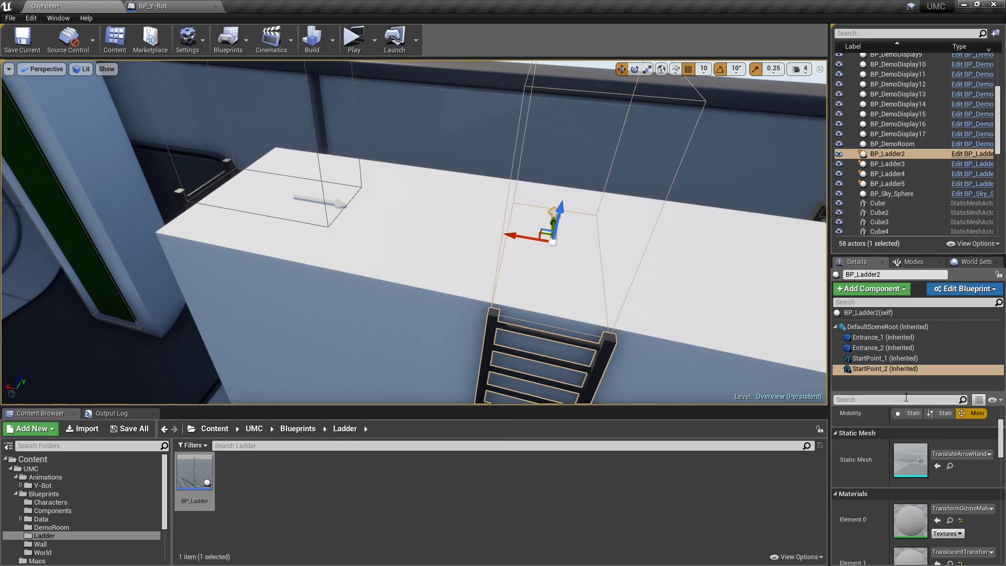
left_click_drag(891, 392, 887, 343)
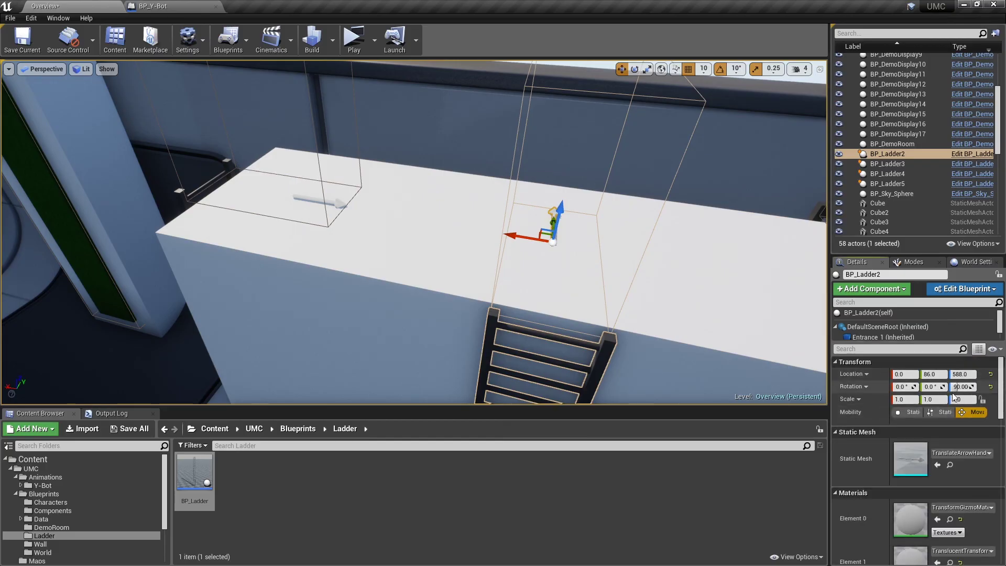
- Open the Blueprints > Wall folder and select the BP_CreepyWall standing in the doorway
left_click(673, 323)
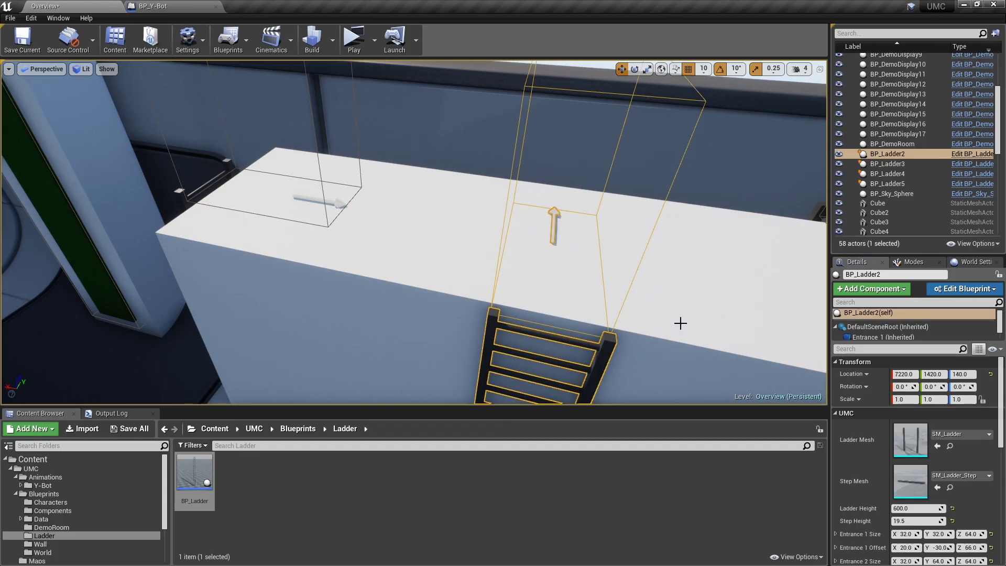
right_click_drag(676, 320, 680, 306)
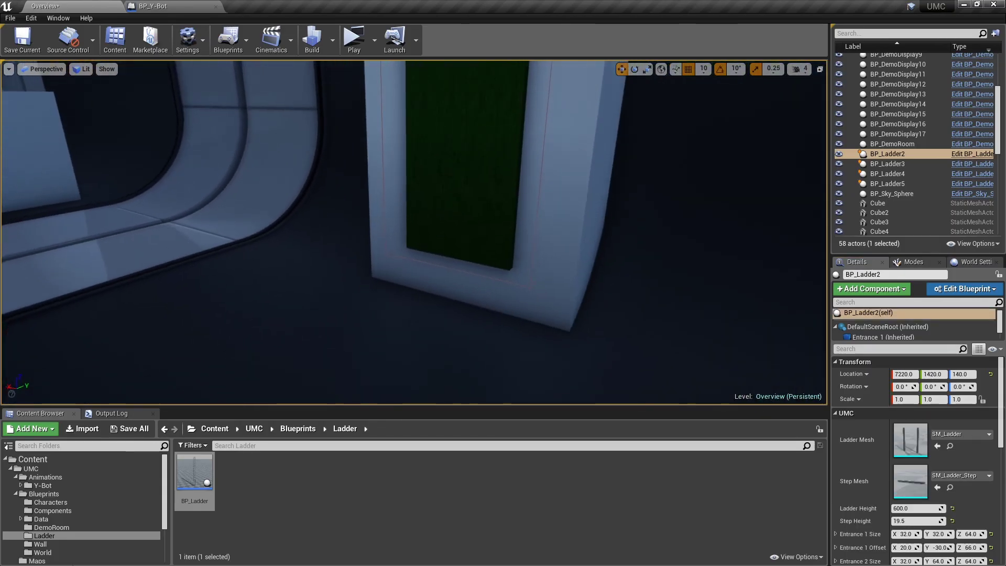
scroll(46, 473, "down", 3)
left_click(55, 484)
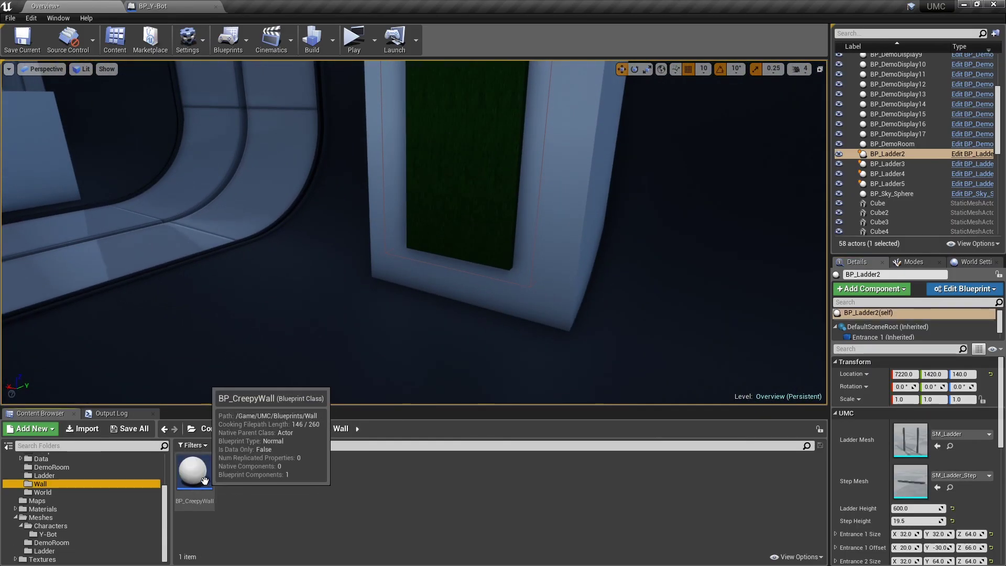
left_click(194, 472)
left_click_drag(531, 274, 531, 274)
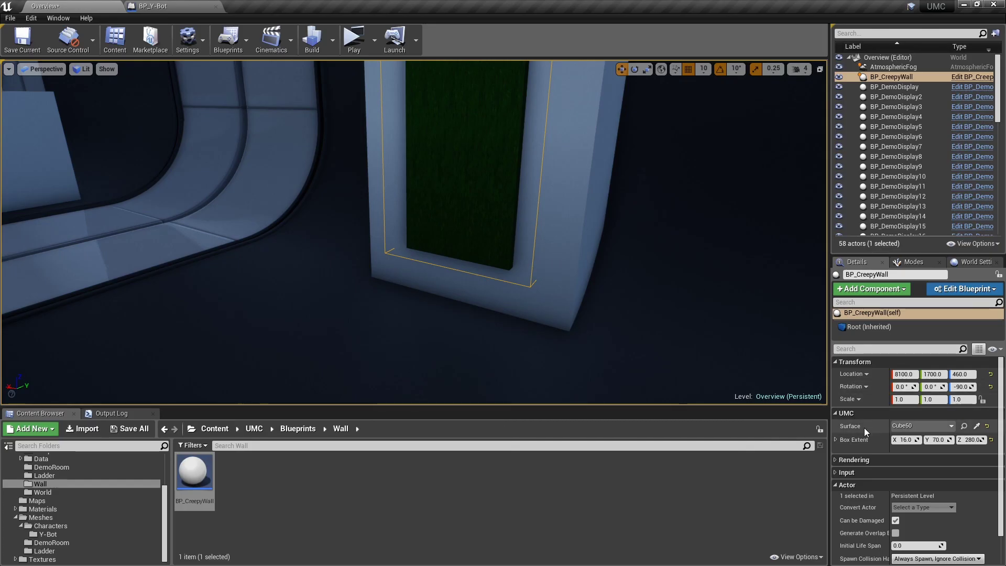
- Pick the wall's surface, try a Box Extent X of 30, then restore it to 16
left_click(977, 426)
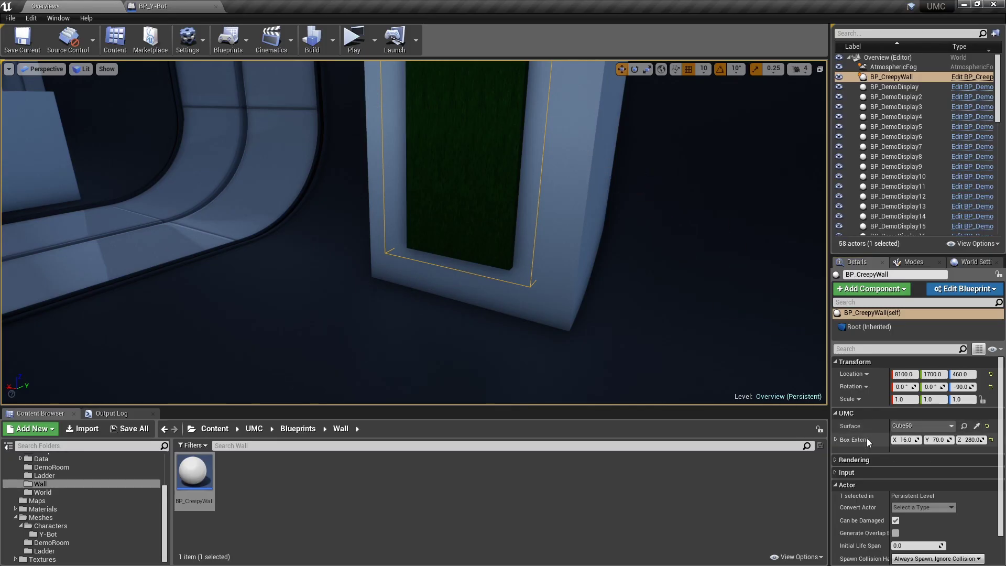
type("30")
key("Return")
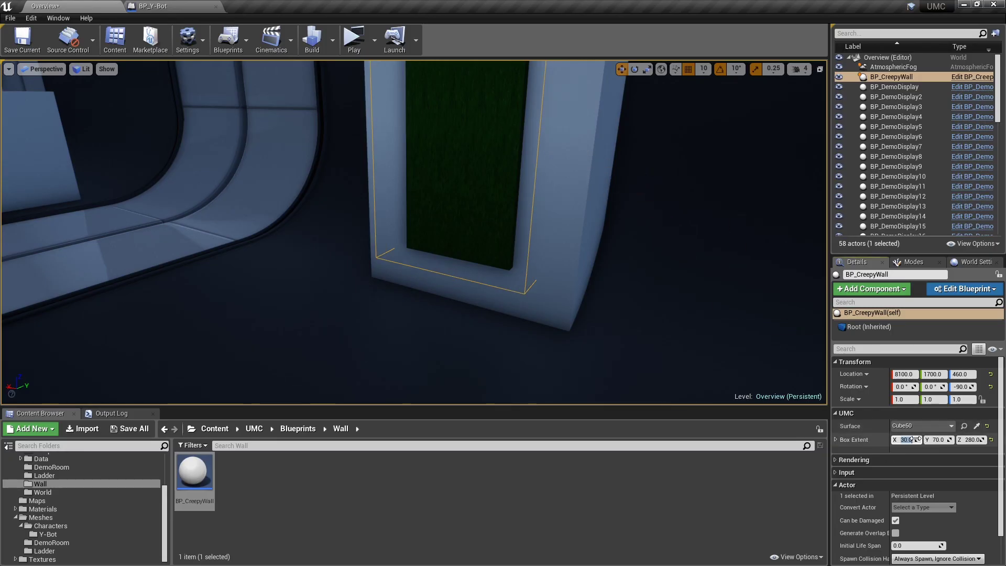
type("16")
key("Return")
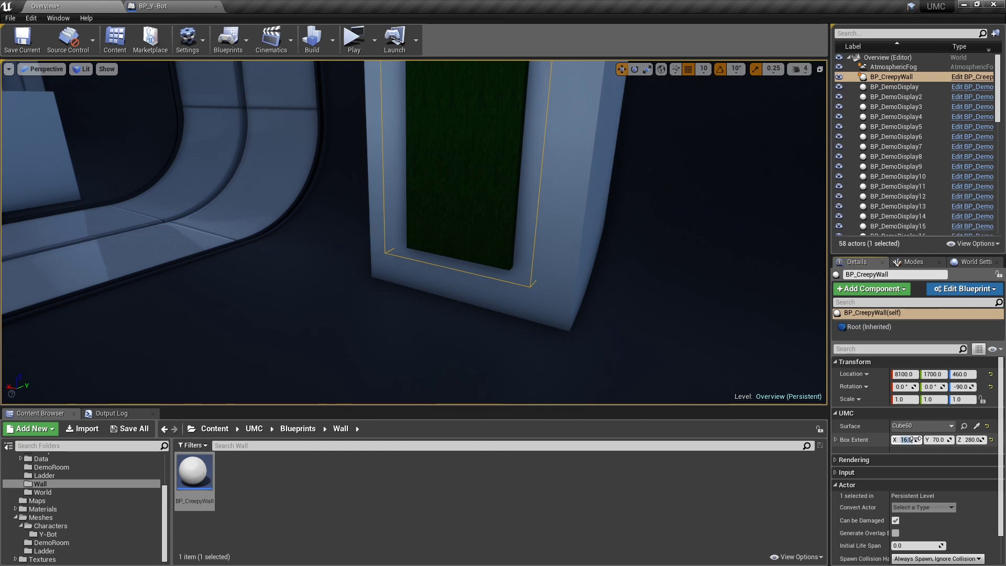